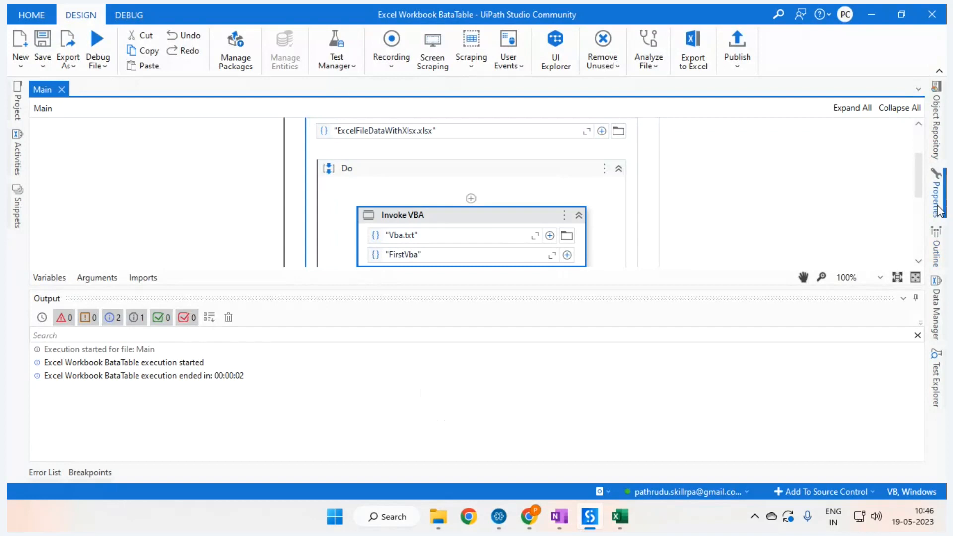
Step: Review the Invoke VBA activity's properties, then switch from Studio to the Excel workbook
{"action": "left_click", "coordinate": [936, 195]}
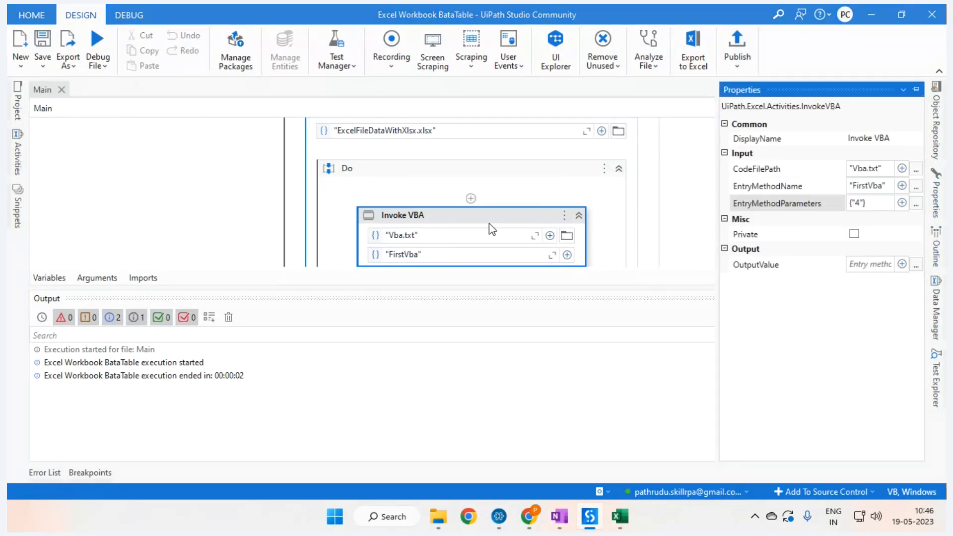
{"action": "left_click", "coordinate": [526, 228]}
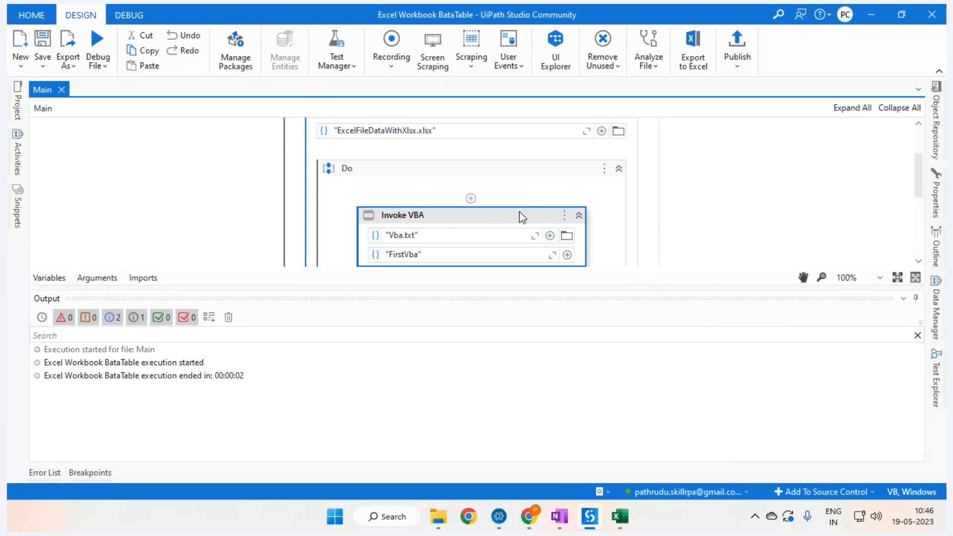
{"action": "left_click", "coordinate": [499, 516]}
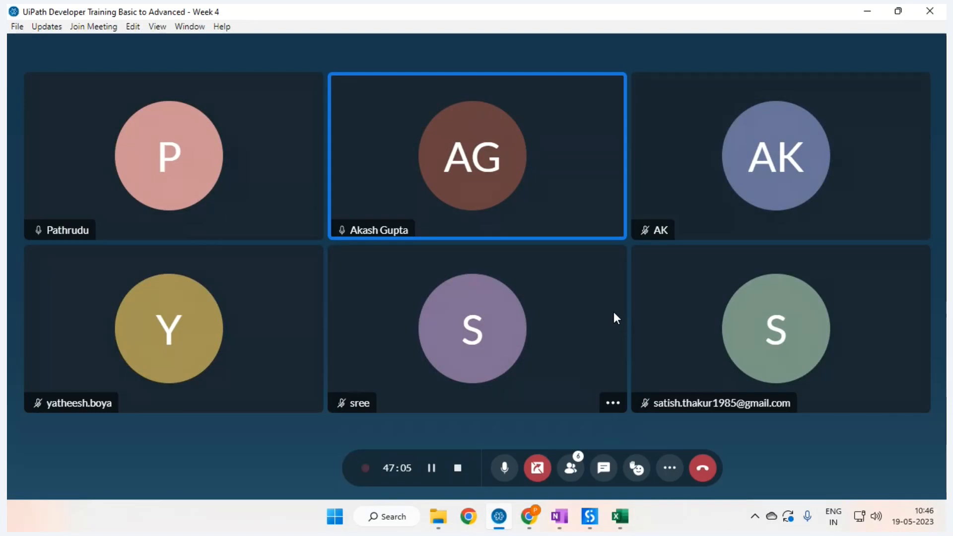
{"action": "left_click", "coordinate": [620, 518]}
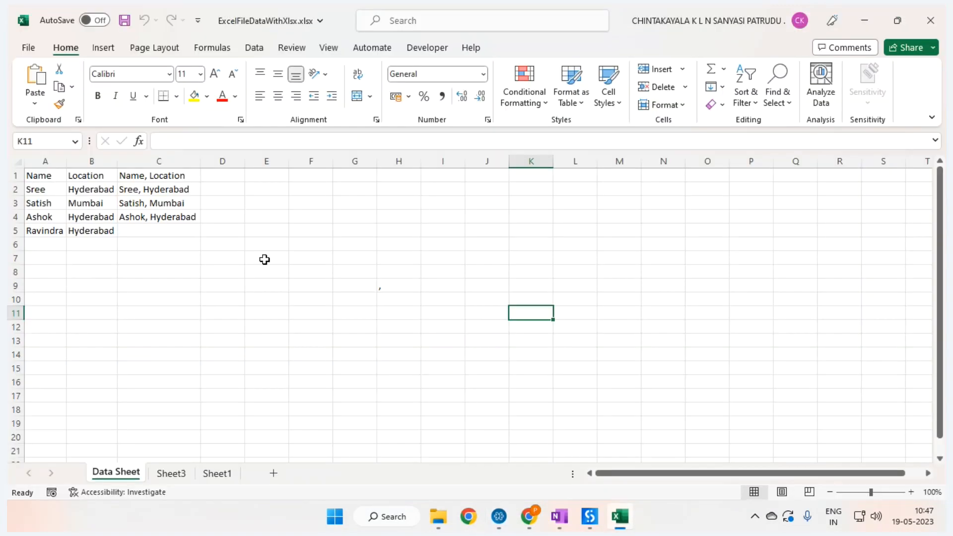
Step: Add the header 'Number' in cell D1
{"action": "left_click", "coordinate": [265, 260]}
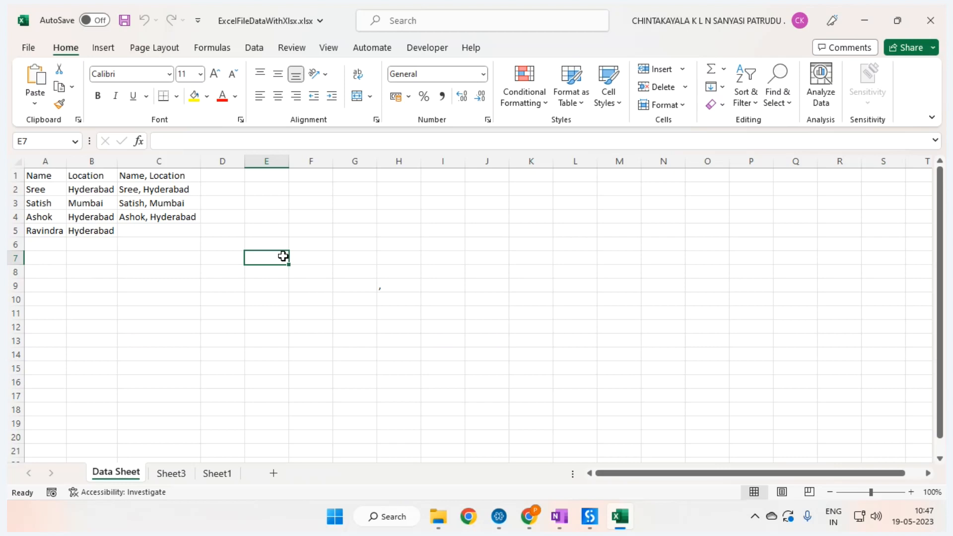
{"action": "left_click", "coordinate": [213, 188]}
{"action": "left_click", "coordinate": [226, 174]}
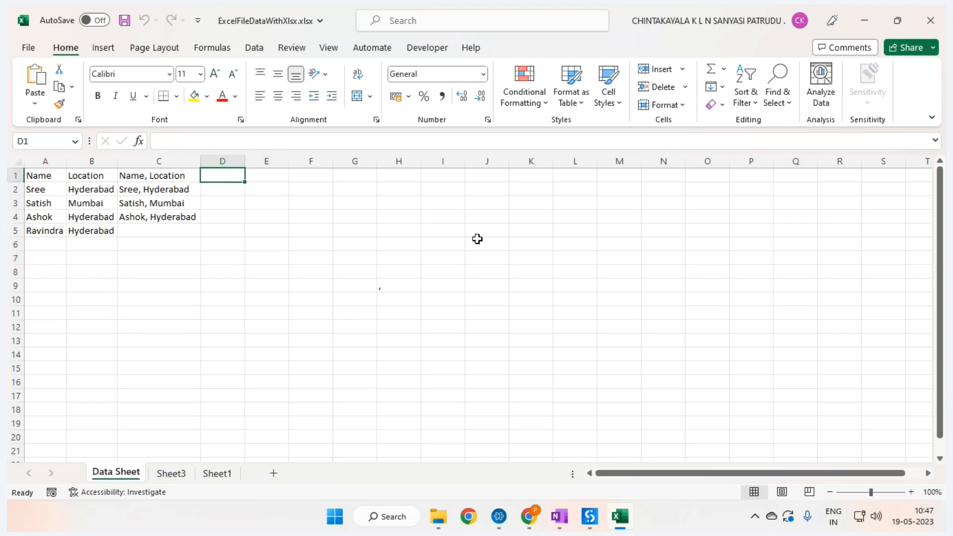
{"action": "type", "text": "Number"}
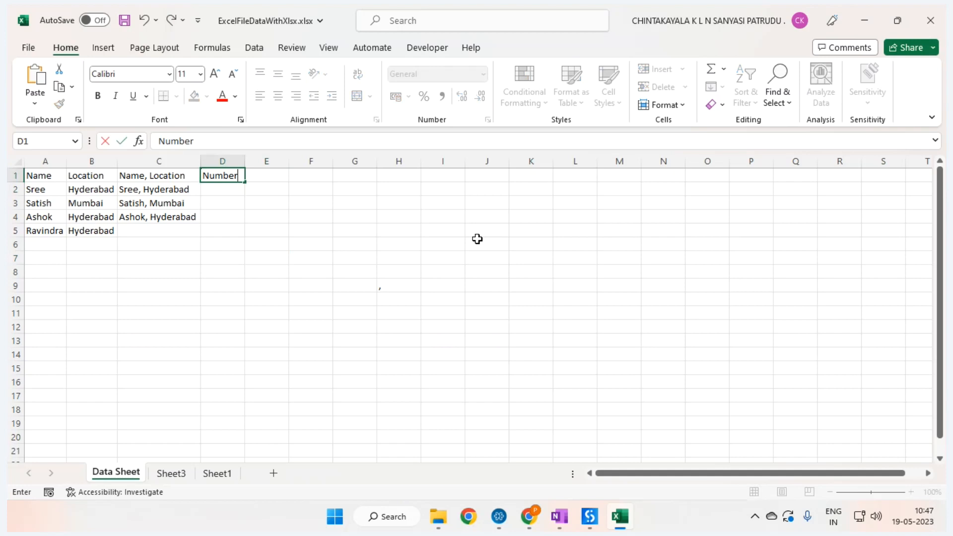
{"action": "key", "text": "Return"}
Step: Enter the values 1, 2, 3 and 4 in cells D2 through D5
{"action": "type", "text": "1"}
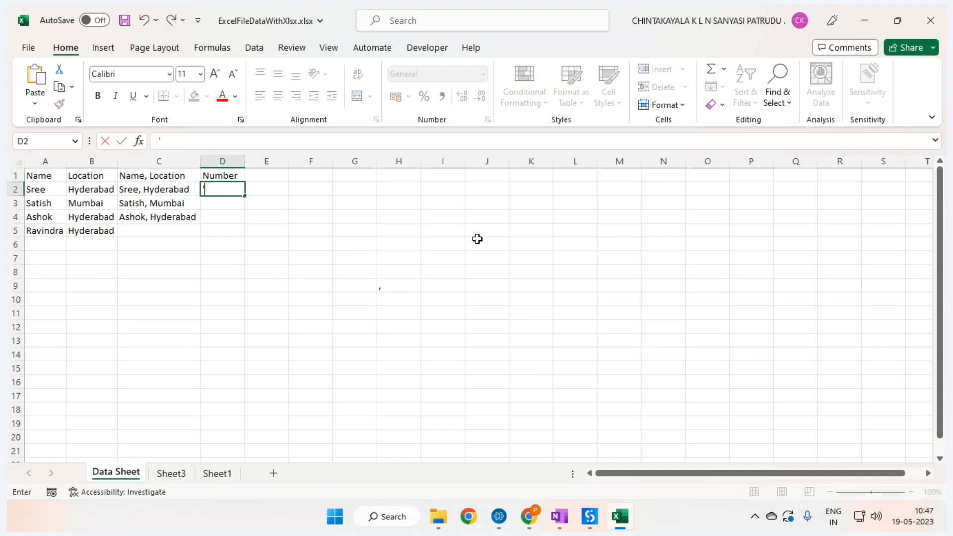
{"action": "key", "text": "Return"}
{"action": "type", "text": "2"}
{"action": "key", "text": "Return"}
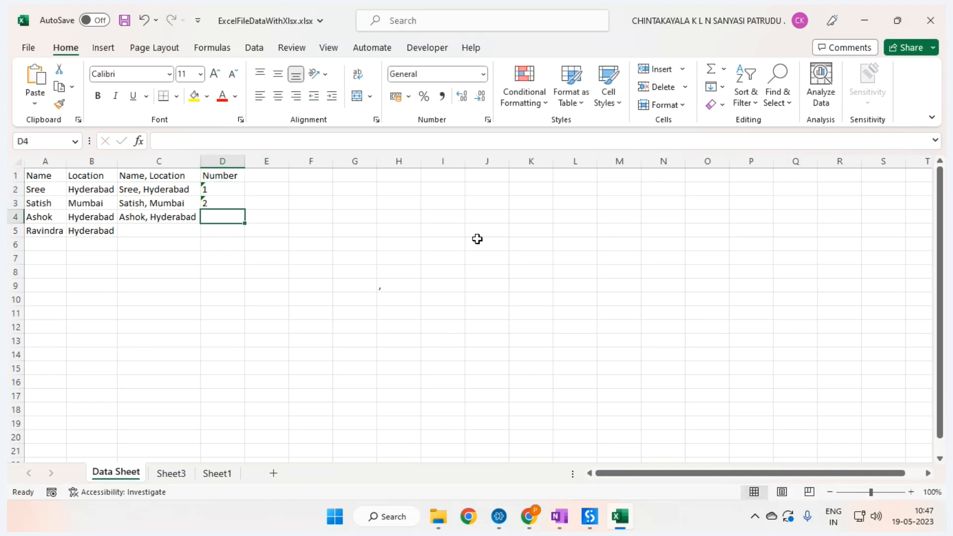
{"action": "type", "text": "3"}
{"action": "key", "text": "Return"}
{"action": "type", "text": "4"}
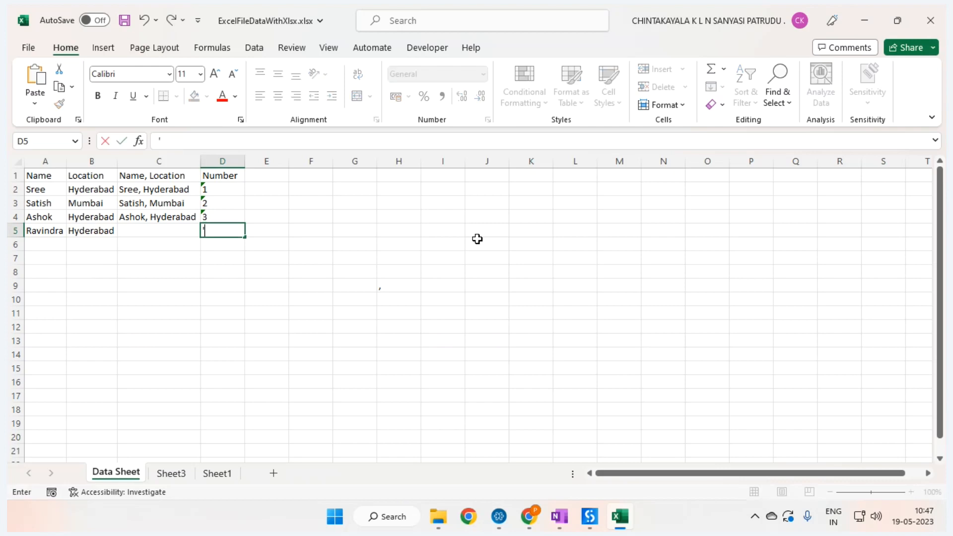
{"action": "key", "text": "Return"}
Step: Save the workbook with Ctrl+S
{"action": "left_click_drag", "start_coordinate": [213, 188], "coordinate": [226, 230]}
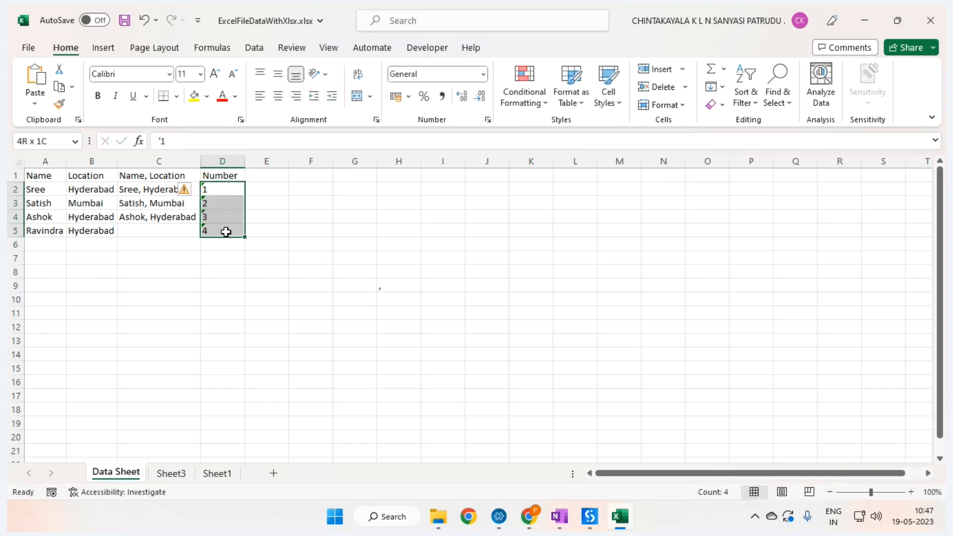
{"action": "left_click", "coordinate": [365, 241]}
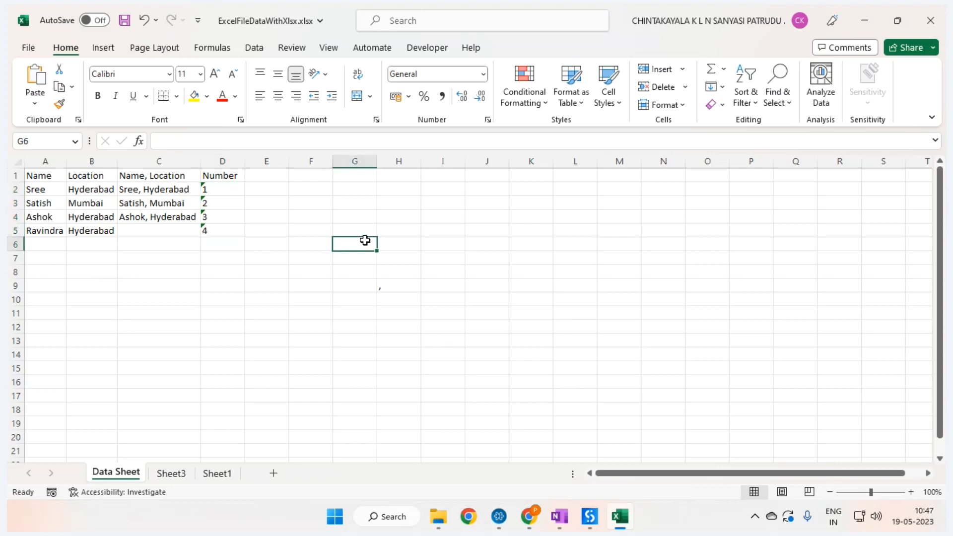
{"action": "key", "text": "ctrl+s"}
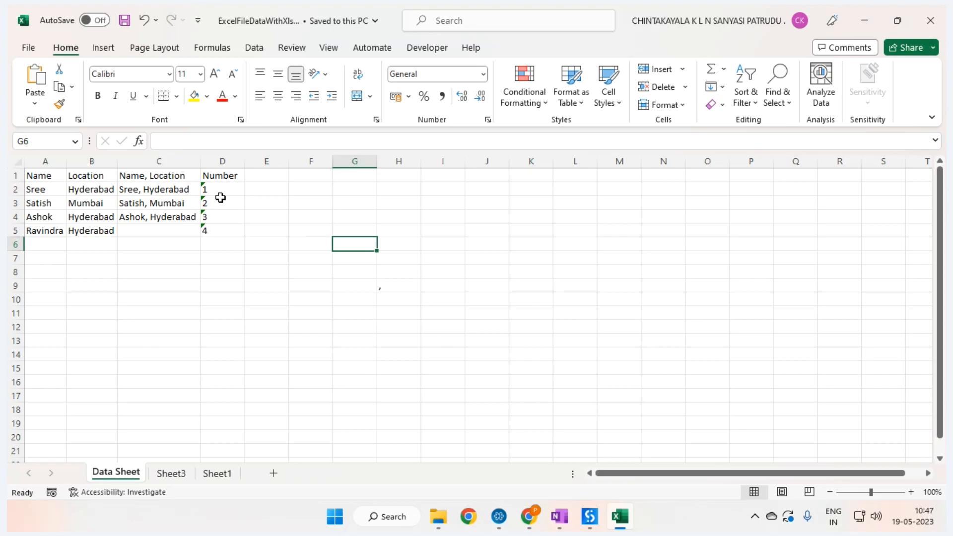
Step: Replace column D's numbers with text date '19-05-2023 in D2, filled yearly down to D5
{"action": "left_click", "coordinate": [283, 191]}
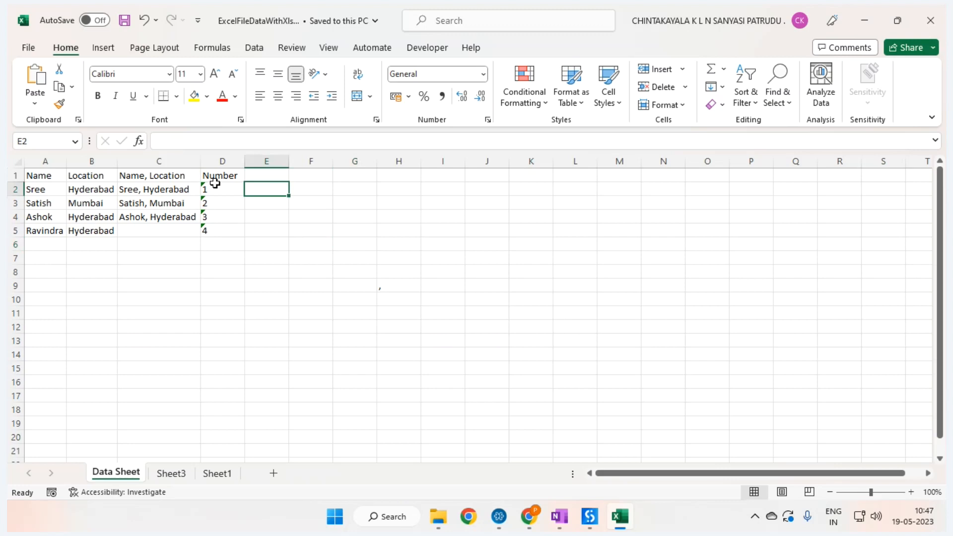
{"action": "left_click_drag", "start_coordinate": [214, 188], "coordinate": [233, 255]}
{"action": "key", "text": "Delete"}
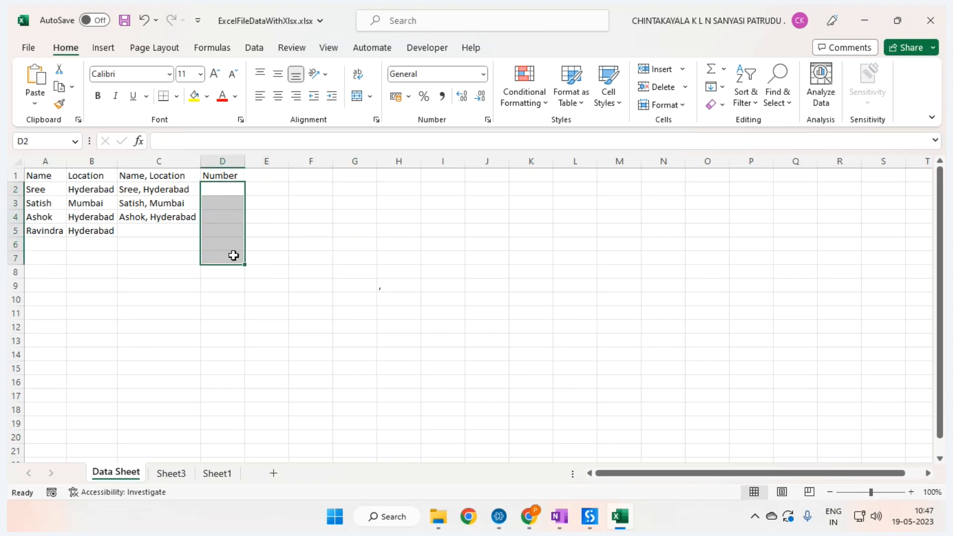
{"action": "left_click", "coordinate": [228, 189]}
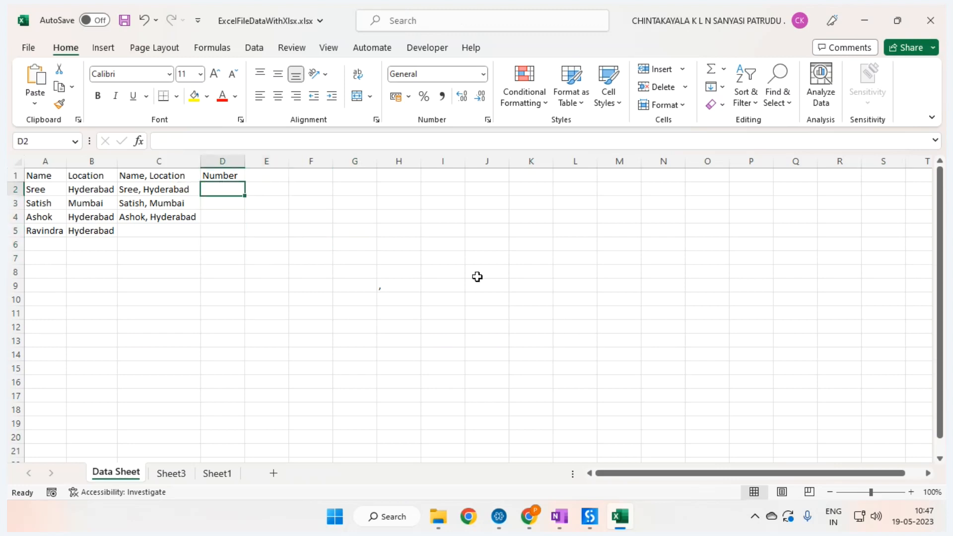
{"action": "type", "text": "'19-"}
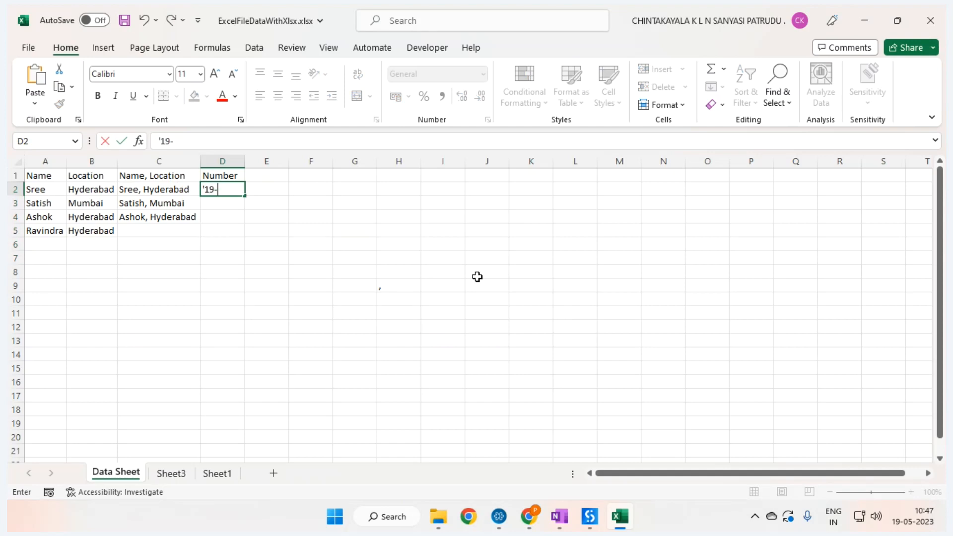
{"action": "type", "text": "05-2023"}
{"action": "key", "text": "Return"}
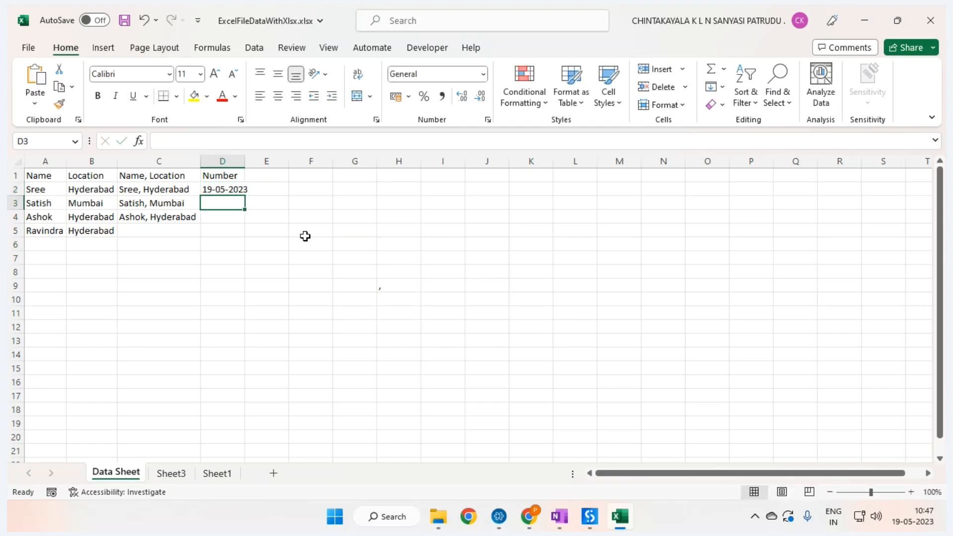
{"action": "left_click", "coordinate": [227, 191]}
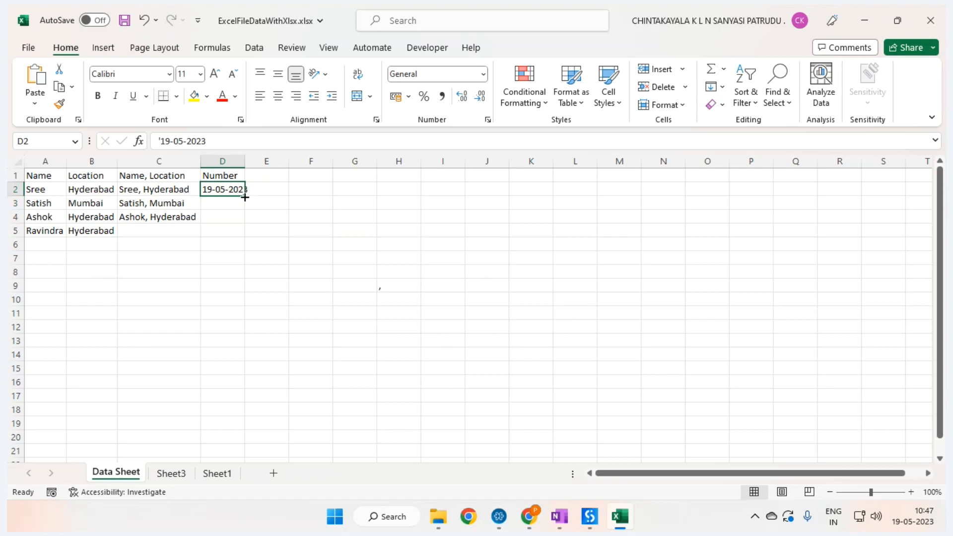
{"action": "left_click_drag", "start_coordinate": [252, 196], "coordinate": [247, 242]}
Step: Widen column D to fit the dates and rename header D1 to 'Date'
{"action": "left_click", "coordinate": [228, 216]}
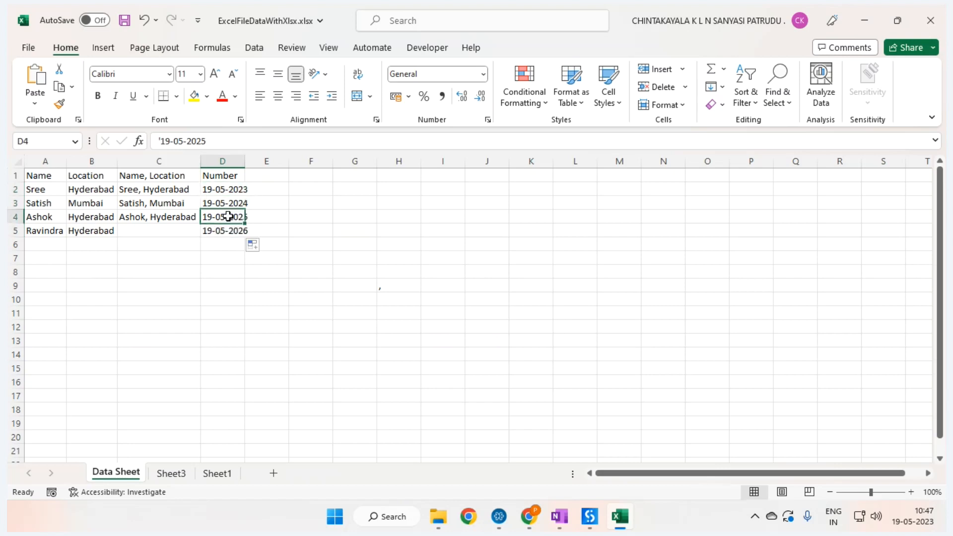
{"action": "double_click", "coordinate": [246, 163]}
{"action": "left_click", "coordinate": [234, 177]}
{"action": "type", "text": "Date"}
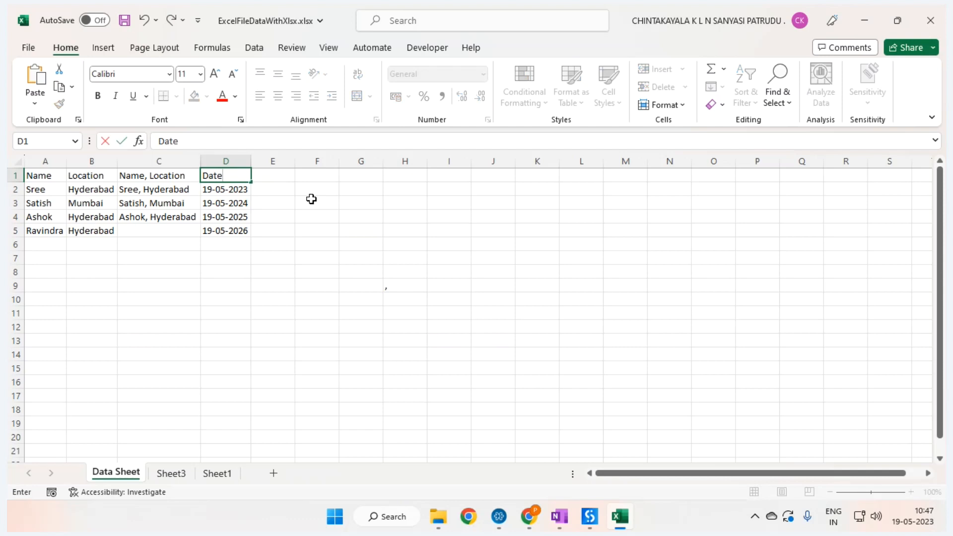
{"action": "key", "text": "Return"}
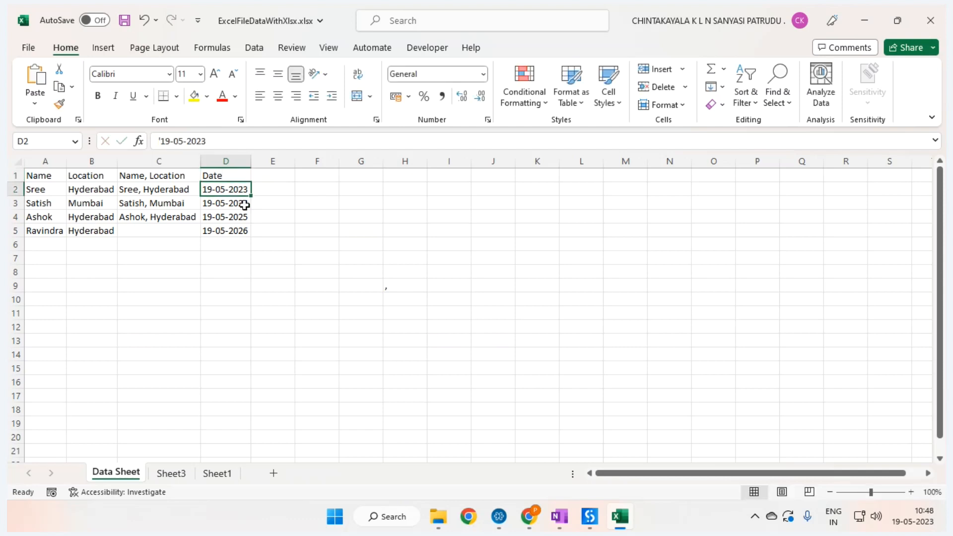
Step: Change D4 to 19-04-2025 and turn on header-row filters with Ctrl+Shift+L
{"action": "left_click", "coordinate": [221, 216]}
{"action": "left_click", "coordinate": [168, 141]}
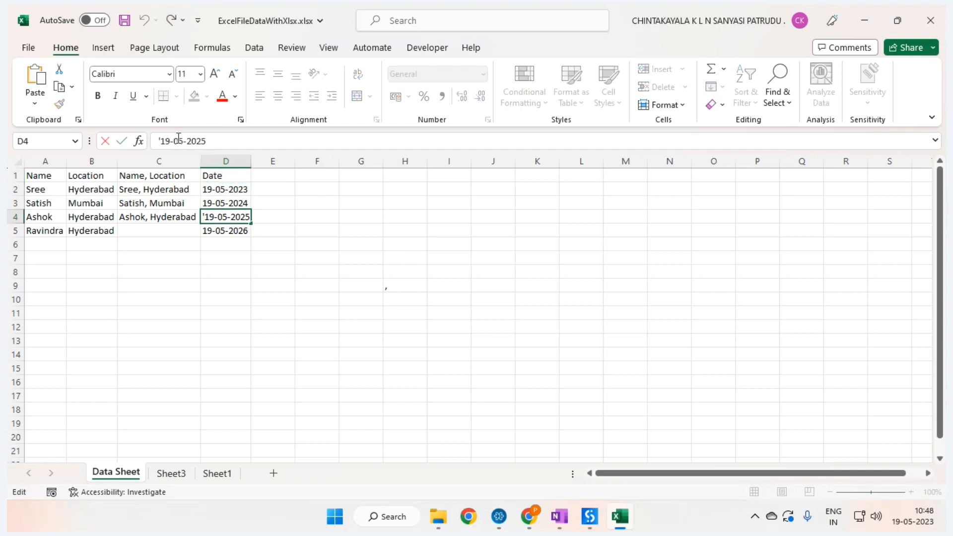
{"action": "key", "text": "BackSpace"}
{"action": "type", "text": "8"}
{"action": "key", "text": "BackSpace"}
{"action": "type", "text": "9"}
{"action": "key", "text": "BackSpace"}
{"action": "type", "text": "4"}
{"action": "key", "text": "Return"}
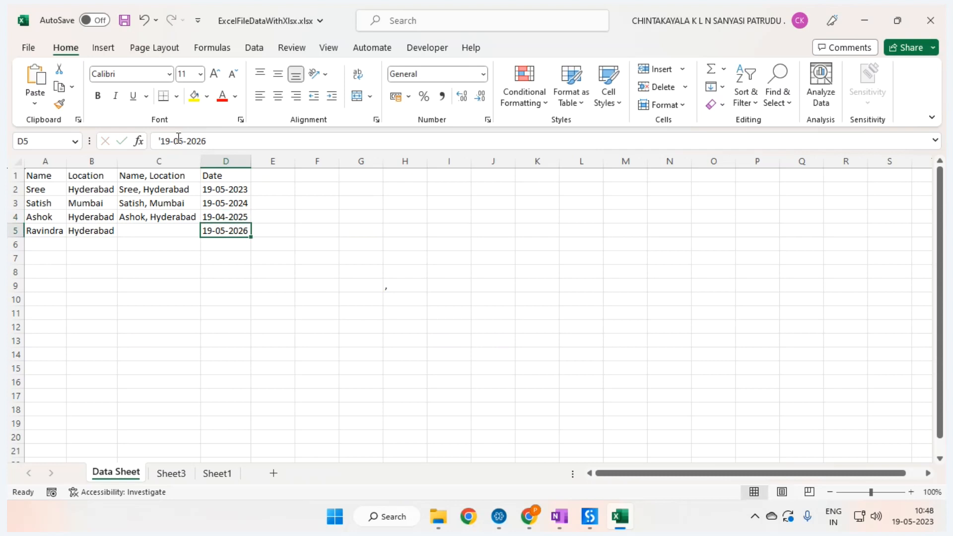
{"action": "key", "text": "Up"}
{"action": "key", "text": "Up"}
{"action": "key", "text": "Up"}
{"action": "key", "text": "Up"}
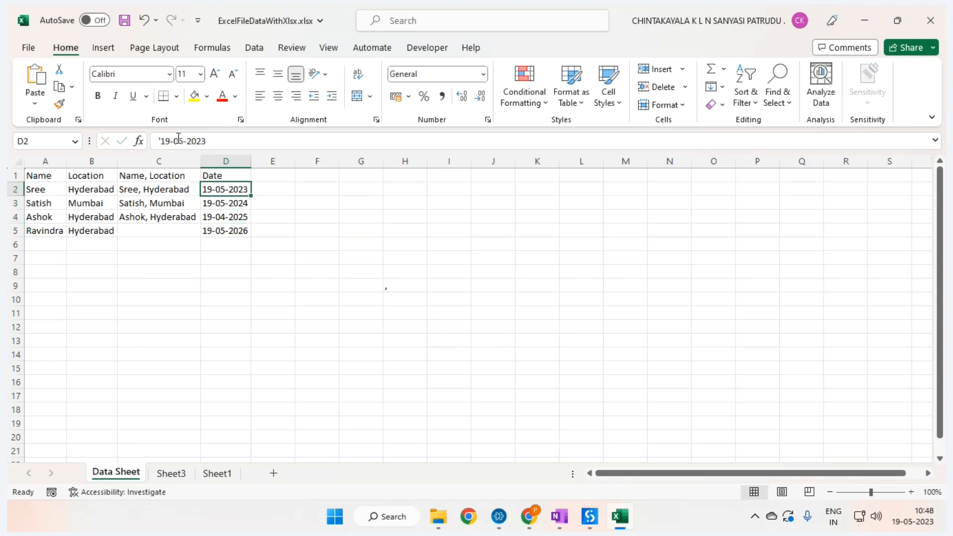
{"action": "key", "text": "ctrl+shift+l"}
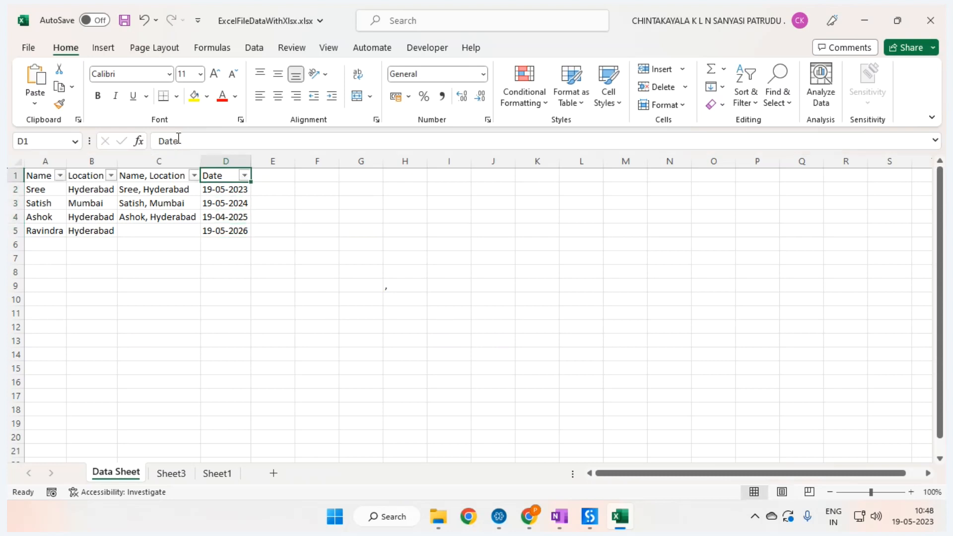
Step: Enter the real date 19-05-2023 in E2 and fill the series down to E5
{"action": "left_click", "coordinate": [245, 178]}
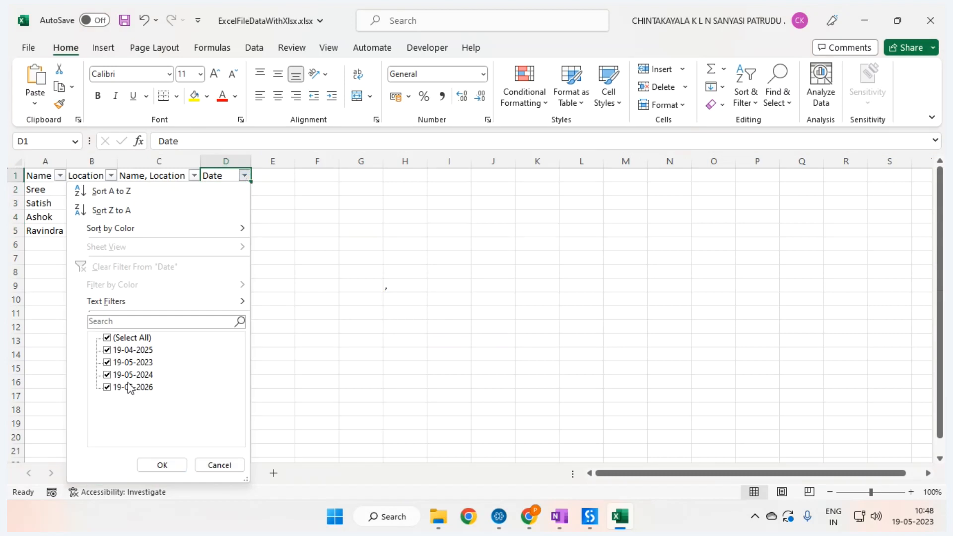
{"action": "left_click", "coordinate": [223, 466]}
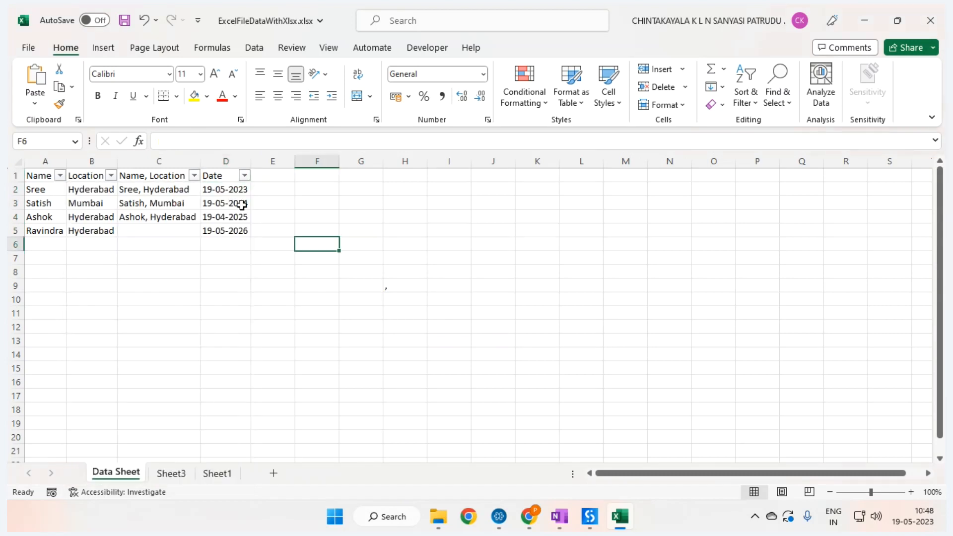
{"action": "left_click", "coordinate": [226, 192]}
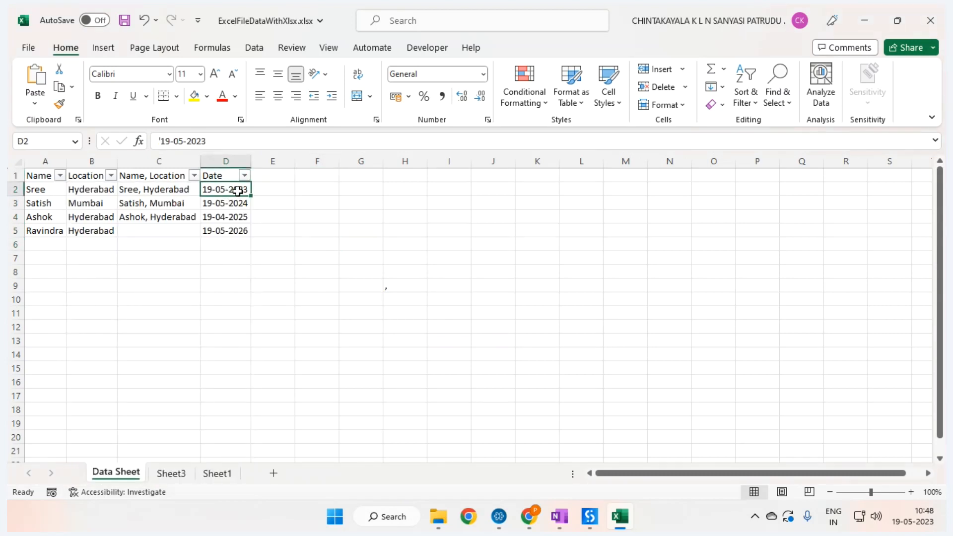
{"action": "left_click", "coordinate": [267, 191]}
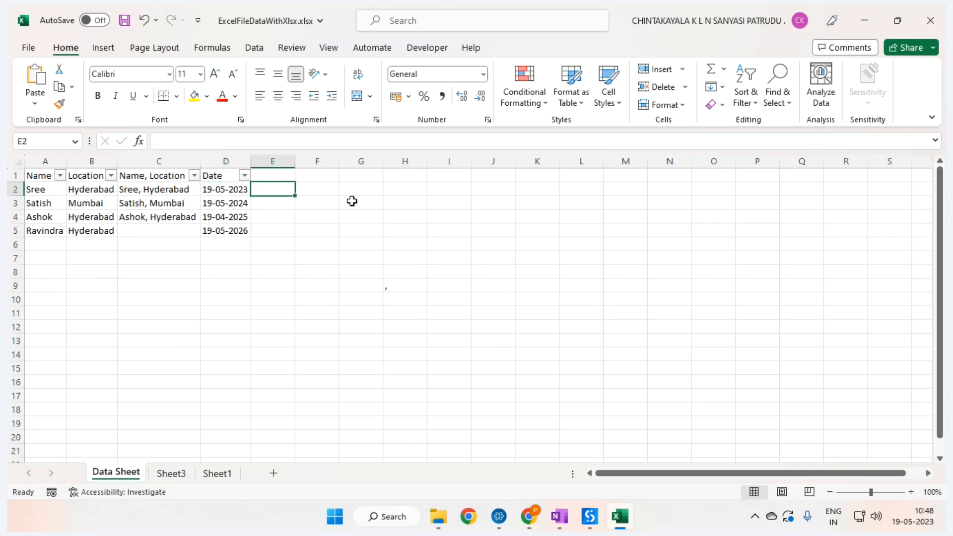
{"action": "type", "text": "19-"}
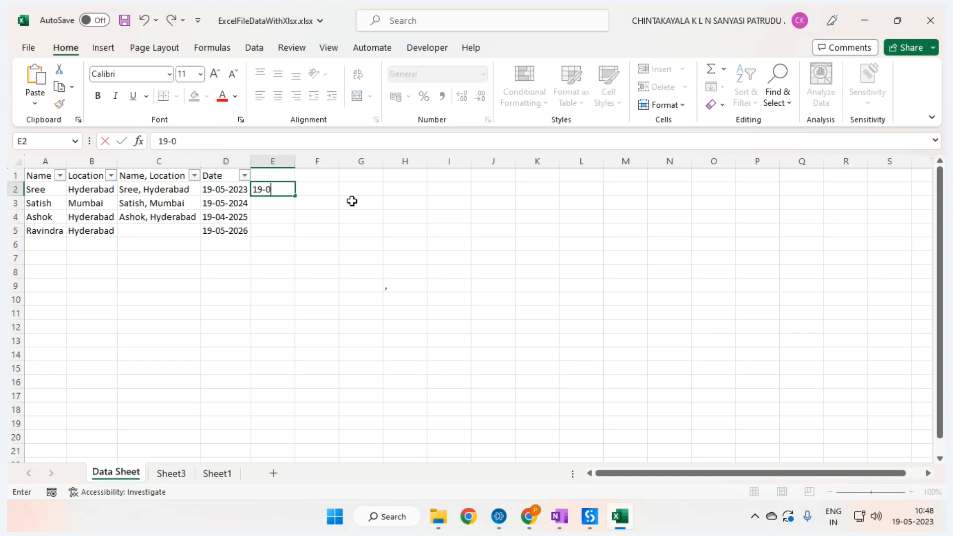
{"action": "type", "text": "05-2023"}
{"action": "key", "text": "Return"}
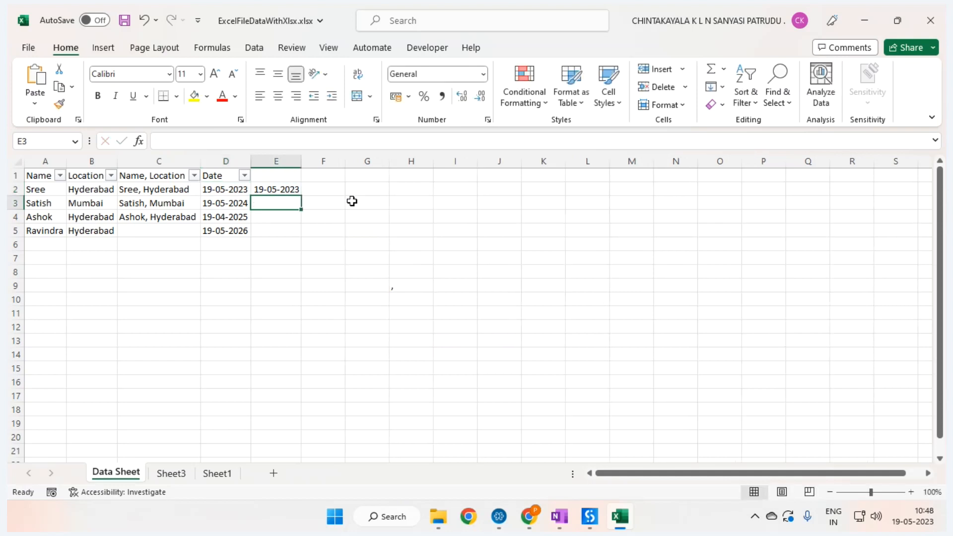
{"action": "left_click", "coordinate": [299, 193]}
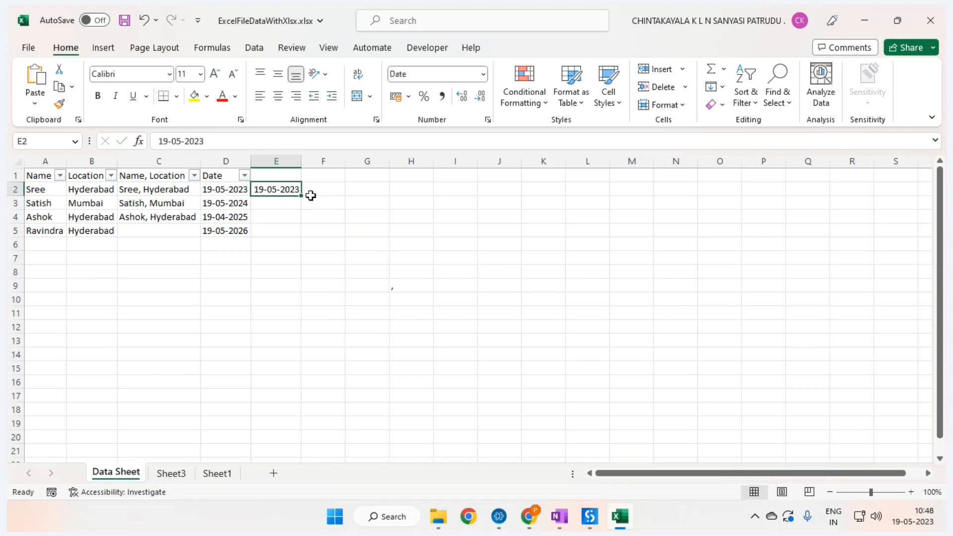
{"action": "double_click", "coordinate": [302, 196]}
Step: Reapply filters so column E is included and inspect its year and month date groups
{"action": "left_click", "coordinate": [290, 178]}
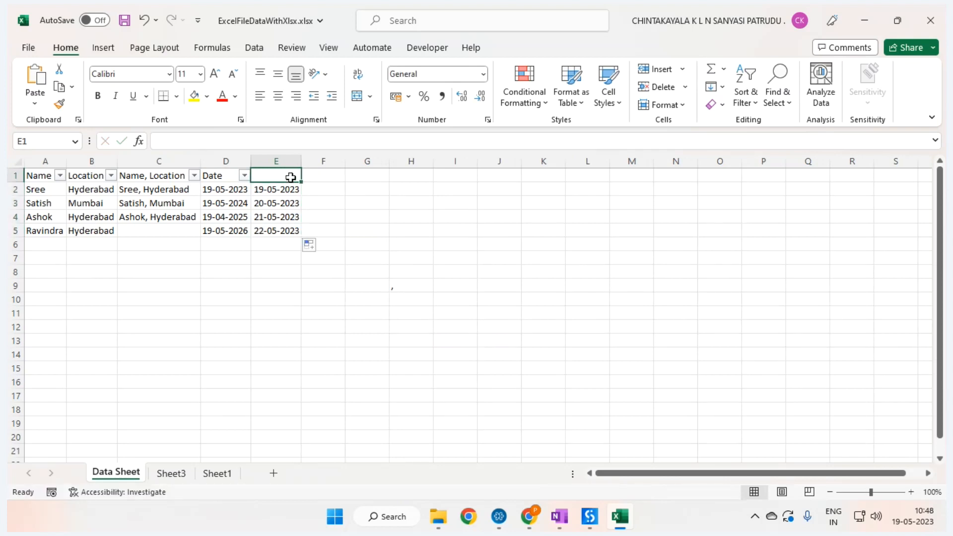
{"action": "key", "text": "ctrl+shift+l"}
{"action": "key", "text": "ctrl+shift+l"}
{"action": "left_click", "coordinate": [295, 176]}
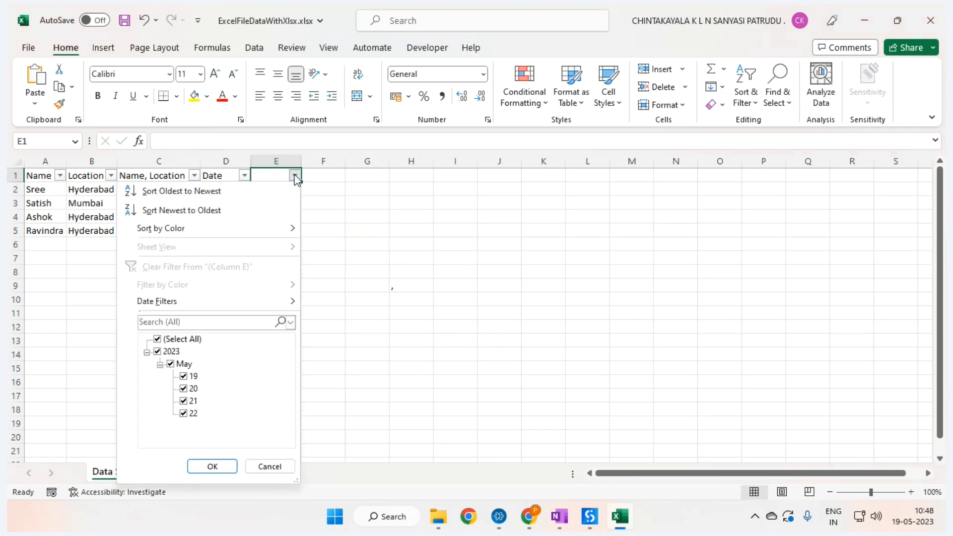
{"action": "left_click", "coordinate": [160, 365]}
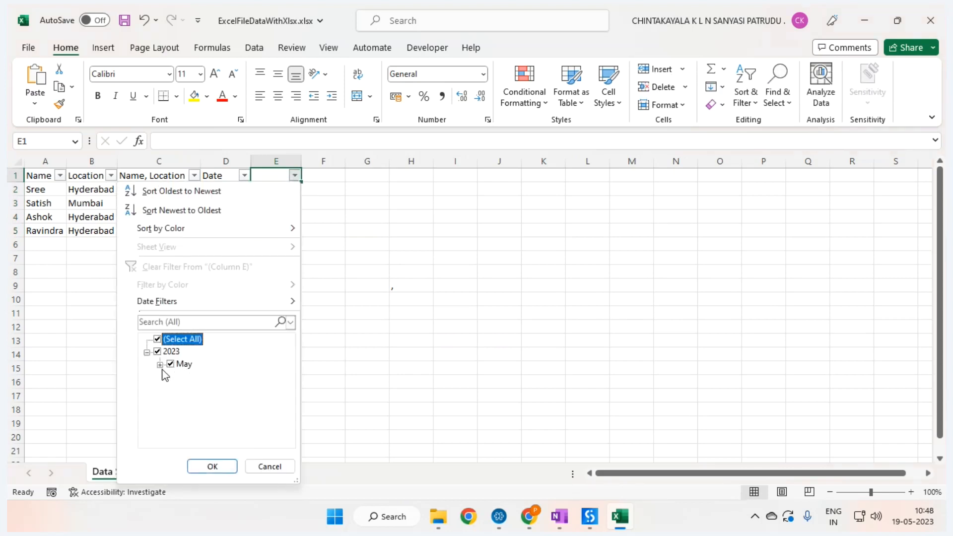
{"action": "left_click", "coordinate": [160, 365]}
{"action": "left_click", "coordinate": [147, 352]}
{"action": "left_click", "coordinate": [147, 353]}
{"action": "left_click", "coordinate": [160, 366]}
{"action": "left_click", "coordinate": [147, 353]}
{"action": "left_click", "coordinate": [251, 466]}
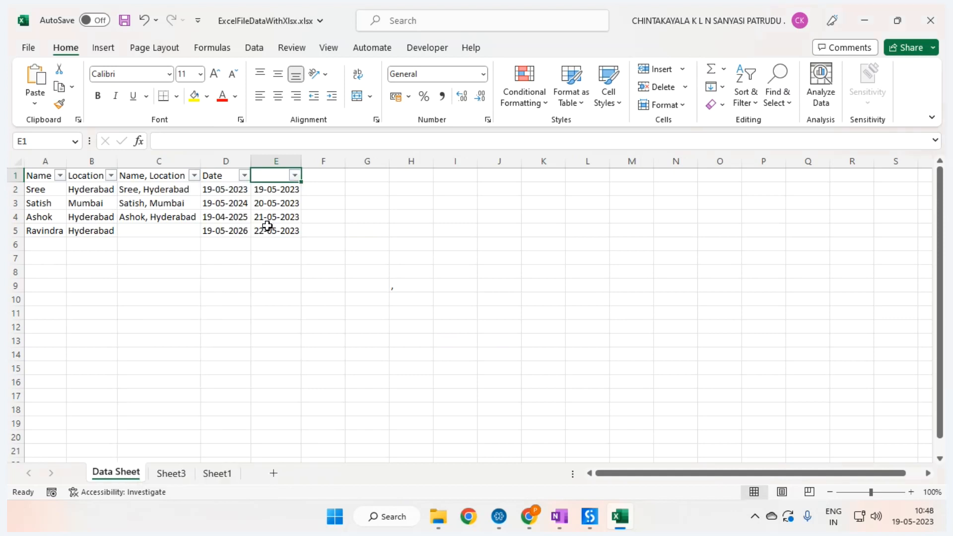
Step: Refill D2's text date down through D5 so D4 reads 19-05-2025
{"action": "left_click", "coordinate": [229, 191]}
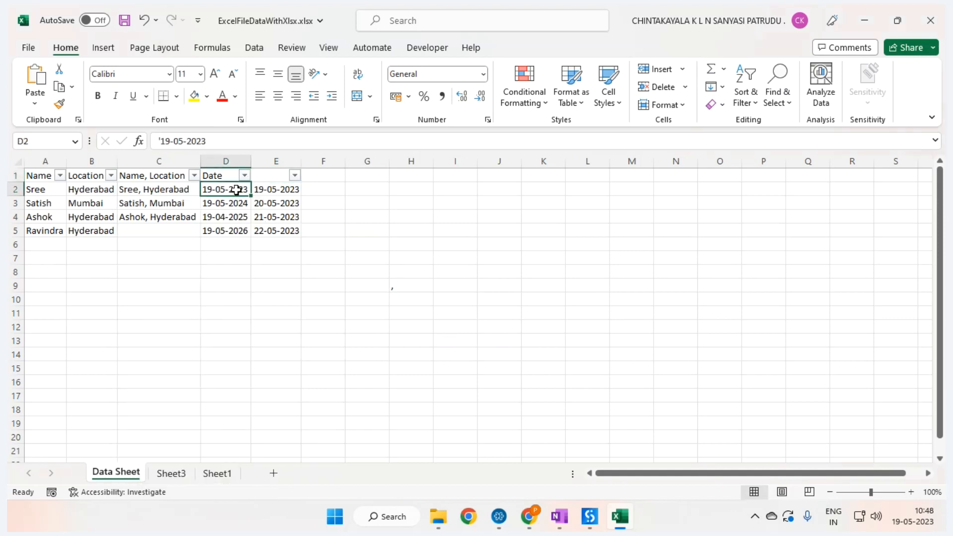
{"action": "left_click_drag", "start_coordinate": [252, 194], "coordinate": [250, 234]}
{"action": "left_click", "coordinate": [224, 214]}
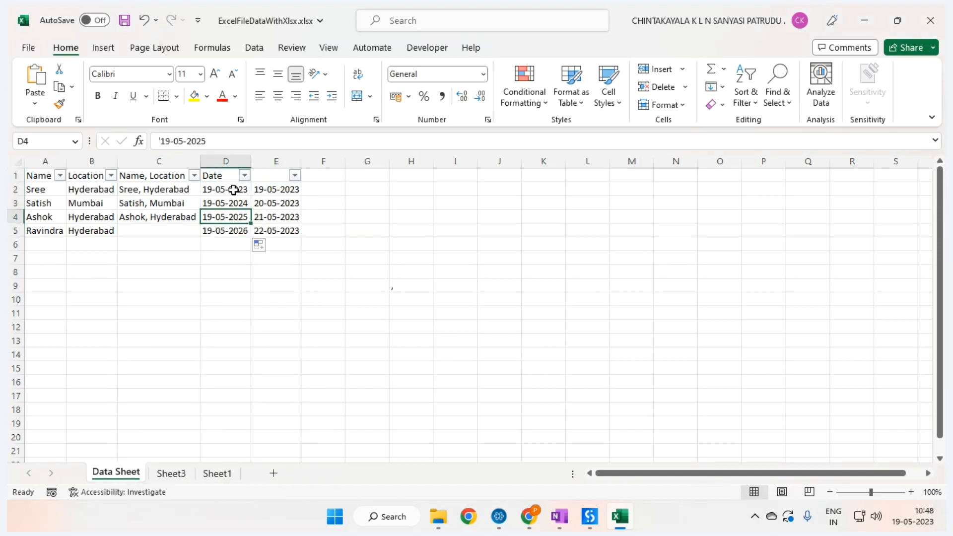
{"action": "left_click_drag", "start_coordinate": [234, 189], "coordinate": [244, 240]}
{"action": "left_click_drag", "start_coordinate": [273, 189], "coordinate": [283, 231]}
Step: Compare the filter lists of column E and the Date column
{"action": "left_click", "coordinate": [295, 176]}
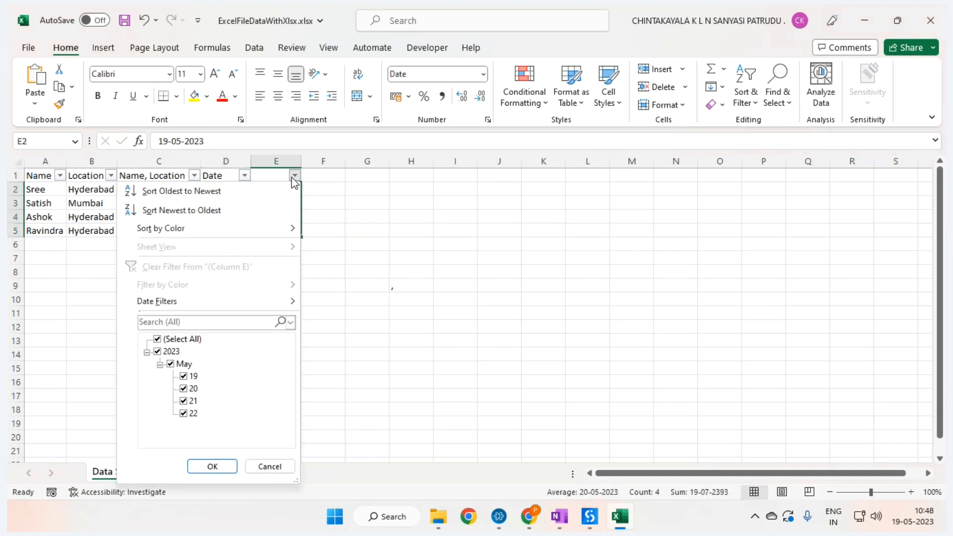
{"action": "left_click", "coordinate": [160, 364]}
{"action": "left_click", "coordinate": [147, 352]}
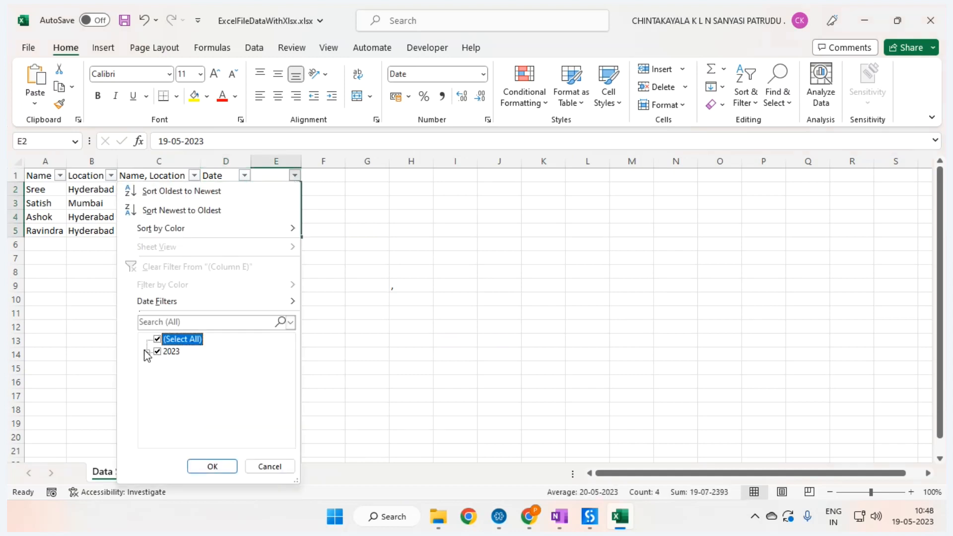
{"action": "left_click", "coordinate": [268, 466]}
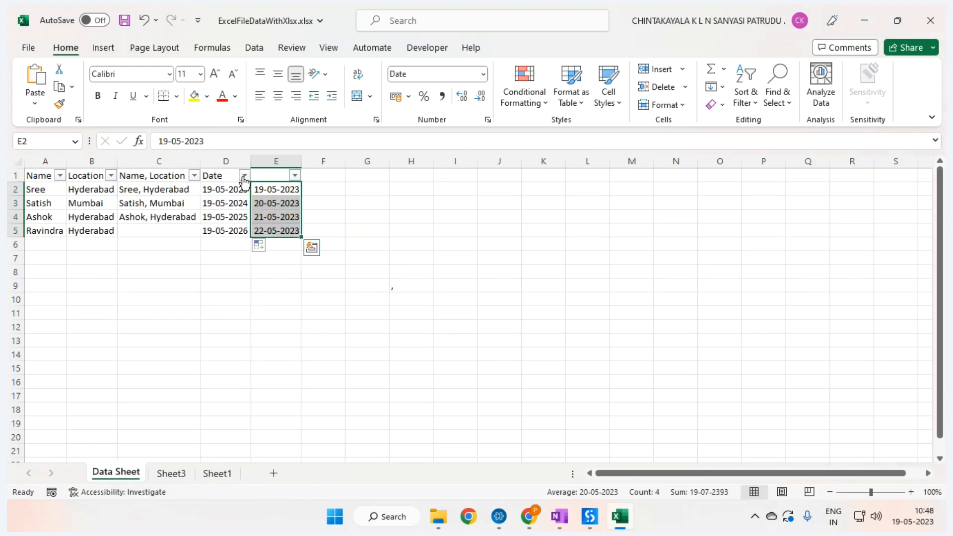
{"action": "left_click", "coordinate": [244, 175]}
{"action": "left_click", "coordinate": [218, 465]}
{"action": "left_click", "coordinate": [323, 326]}
{"action": "left_click", "coordinate": [282, 231]}
{"action": "left_click_drag", "start_coordinate": [285, 199], "coordinate": [285, 187]}
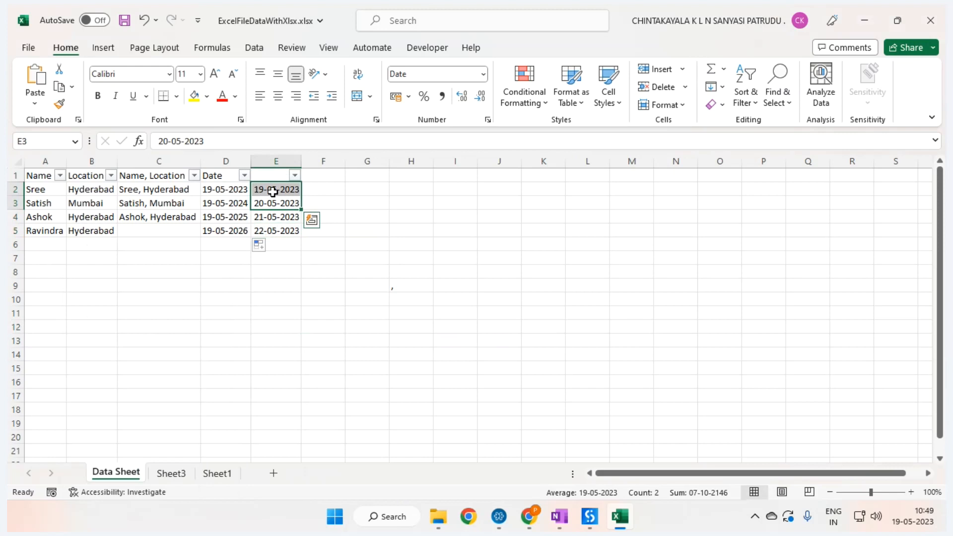
Step: Change the years so E2 reads 19-05-2019 and E3 reads 20-05-2020
{"action": "left_click", "coordinate": [273, 191]}
{"action": "left_click", "coordinate": [233, 147]}
{"action": "key", "text": "BackSpace"}
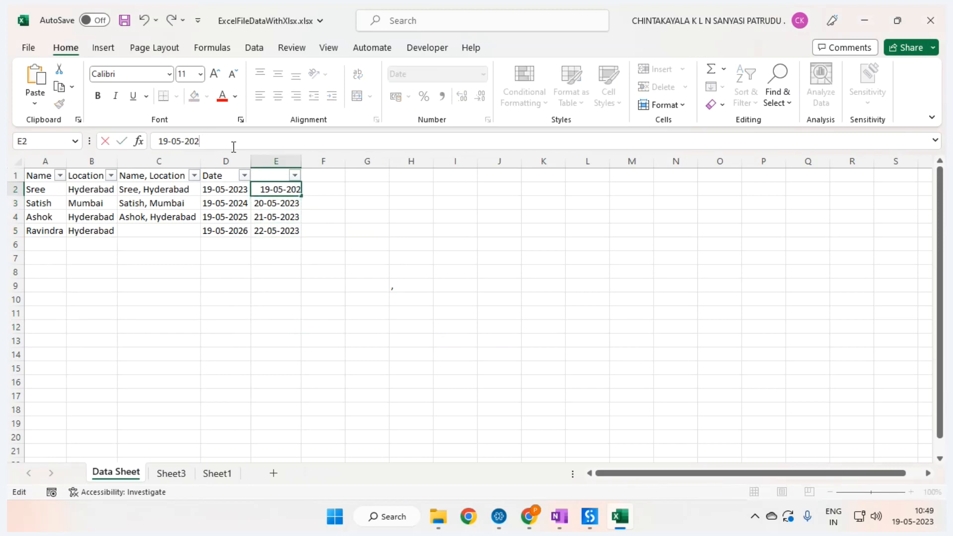
{"action": "key", "text": "BackSpace"}
{"action": "type", "text": "19"}
{"action": "key", "text": "Return"}
{"action": "left_click", "coordinate": [234, 147]}
{"action": "key", "text": "BackSpace"}
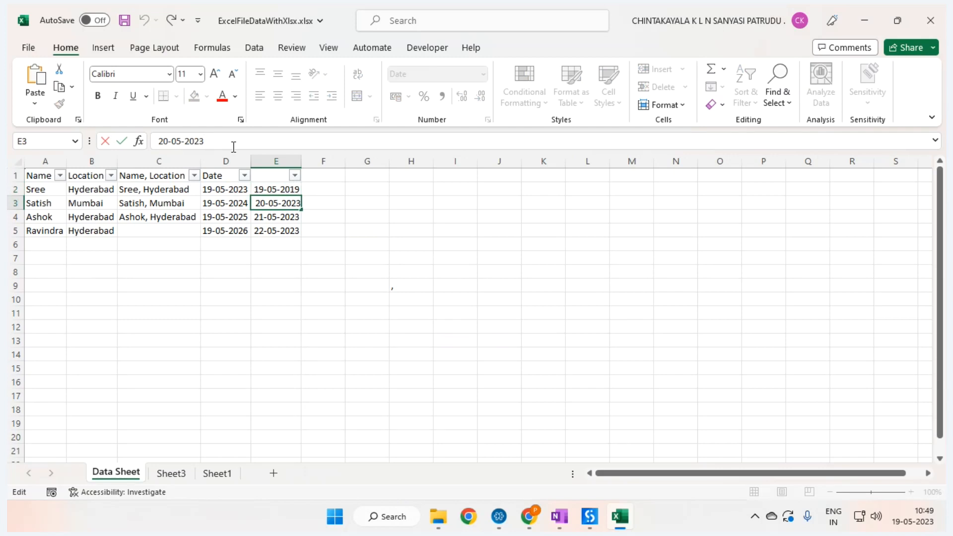
{"action": "type", "text": "0"}
{"action": "key", "text": "Return"}
Step: Change the years so E4 reads 21-05-2021 and E5 reads 22-05-2022
{"action": "left_click", "coordinate": [234, 147]}
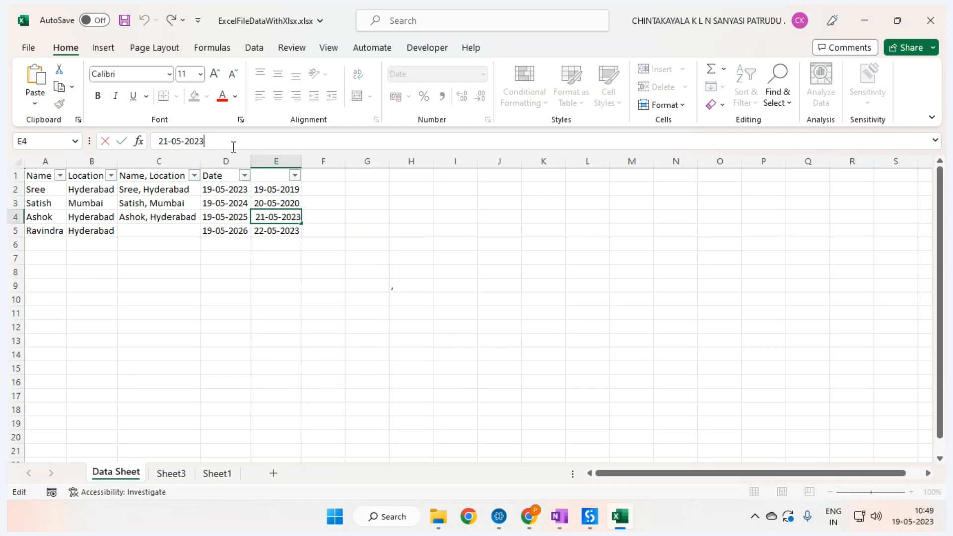
{"action": "key", "text": "BackSpace"}
{"action": "type", "text": "1"}
{"action": "key", "text": "Return"}
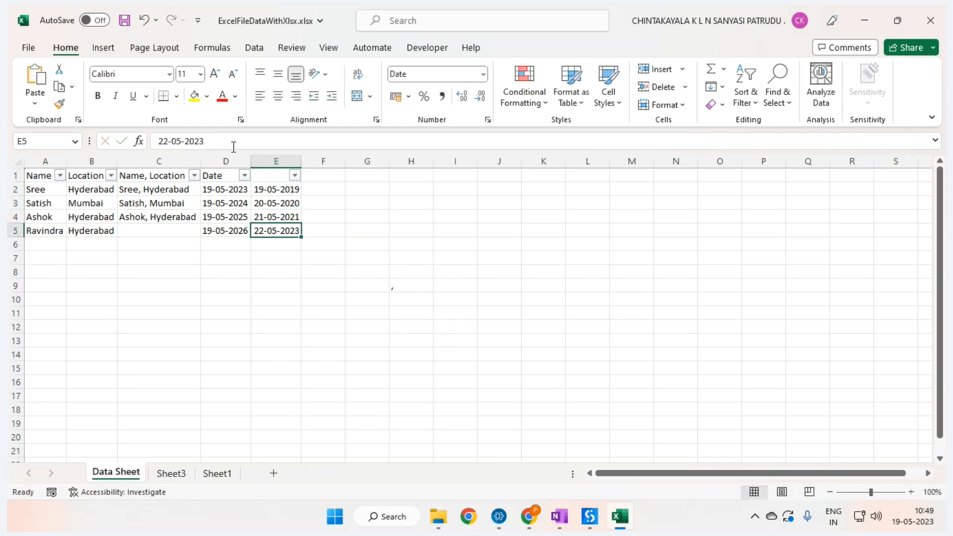
{"action": "left_click", "coordinate": [234, 147]}
{"action": "key", "text": "BackSpace"}
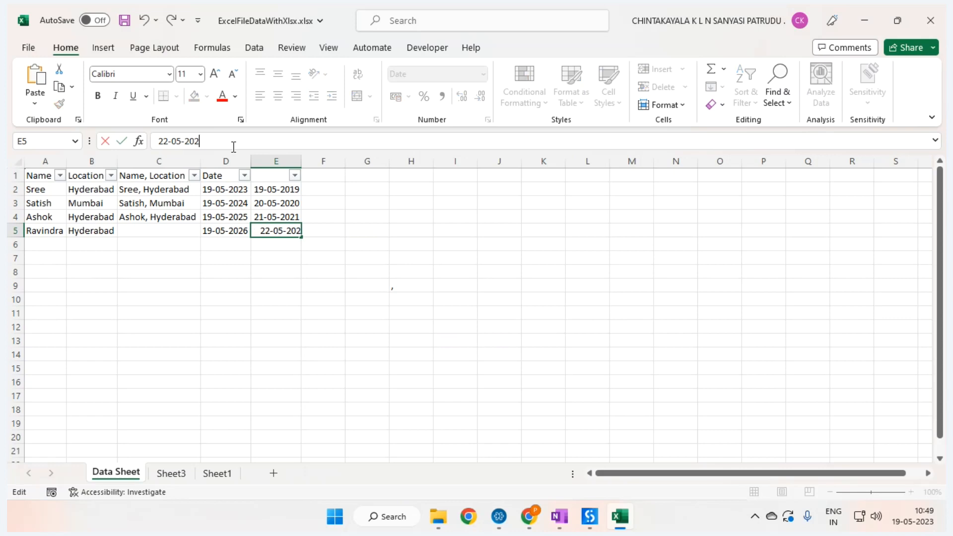
{"action": "type", "text": "2"}
{"action": "key", "text": "Return"}
Step: Expand column E's filter groups for the years 2022, 2021, 2020 and 2019
{"action": "left_click", "coordinate": [295, 176]}
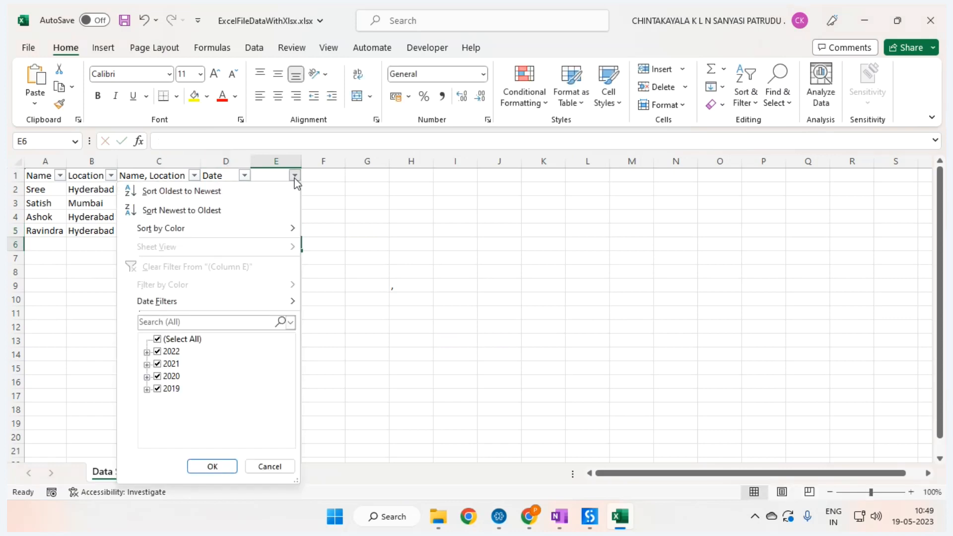
{"action": "left_click", "coordinate": [147, 352]}
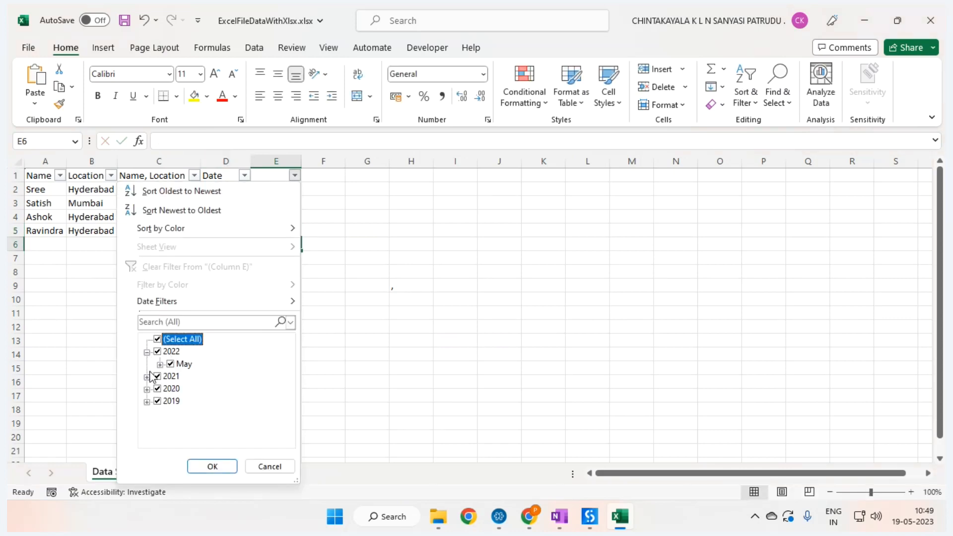
{"action": "left_click", "coordinate": [147, 377]}
{"action": "left_click", "coordinate": [147, 402]}
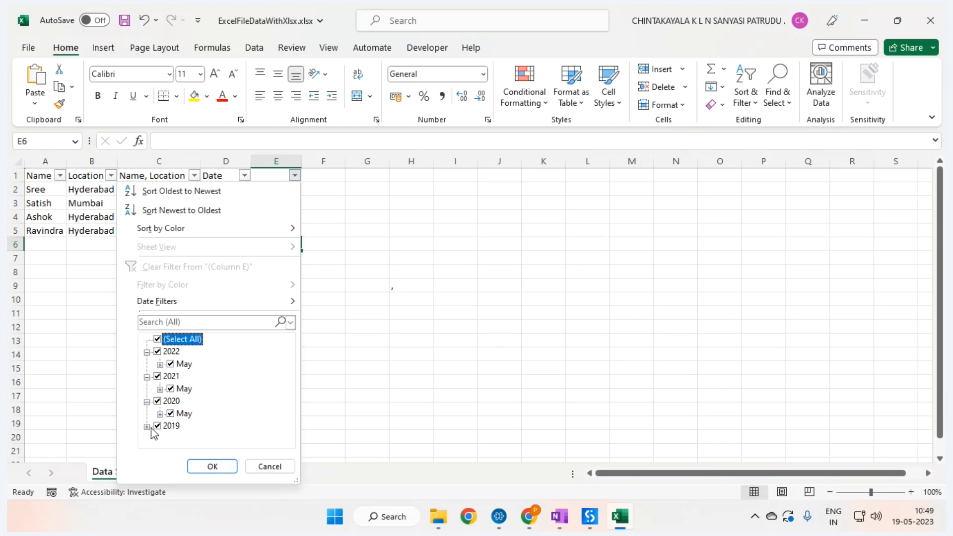
{"action": "left_click", "coordinate": [147, 427]}
{"action": "left_click", "coordinate": [252, 467]}
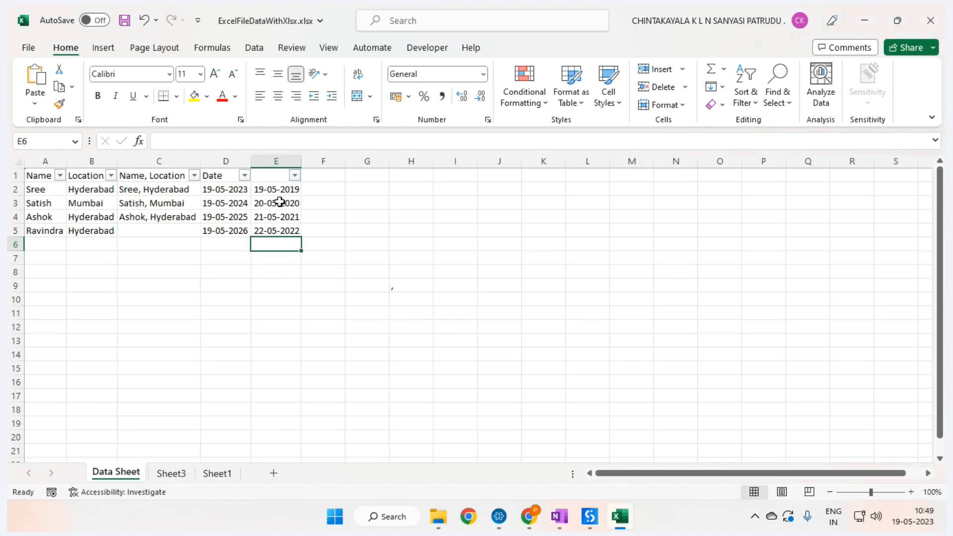
Step: Inspect the D2:D5 text dates and the Date filter list, ending with D2 selected
{"action": "left_click_drag", "start_coordinate": [280, 191], "coordinate": [278, 226]}
{"action": "left_click", "coordinate": [214, 228]}
{"action": "left_click", "coordinate": [221, 193]}
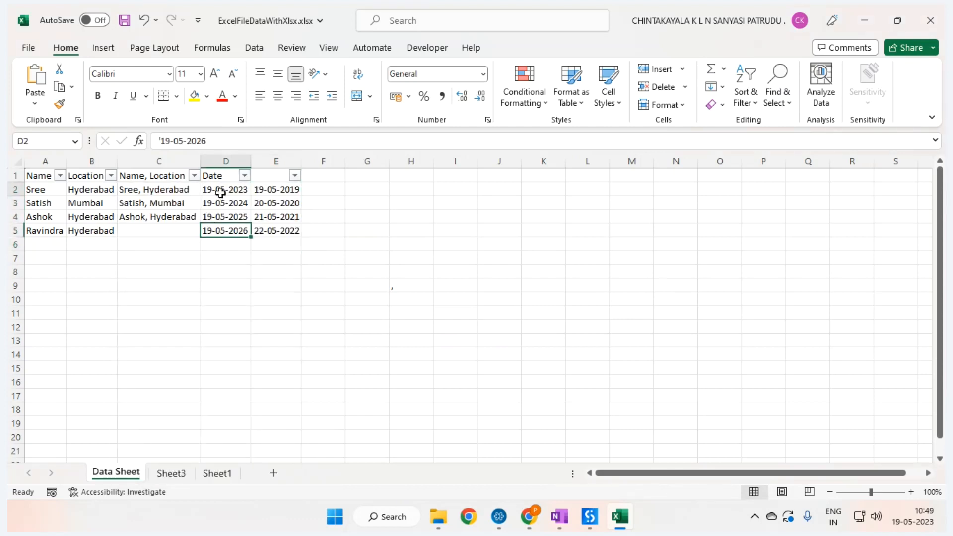
{"action": "left_click_drag", "start_coordinate": [221, 193], "coordinate": [226, 231]}
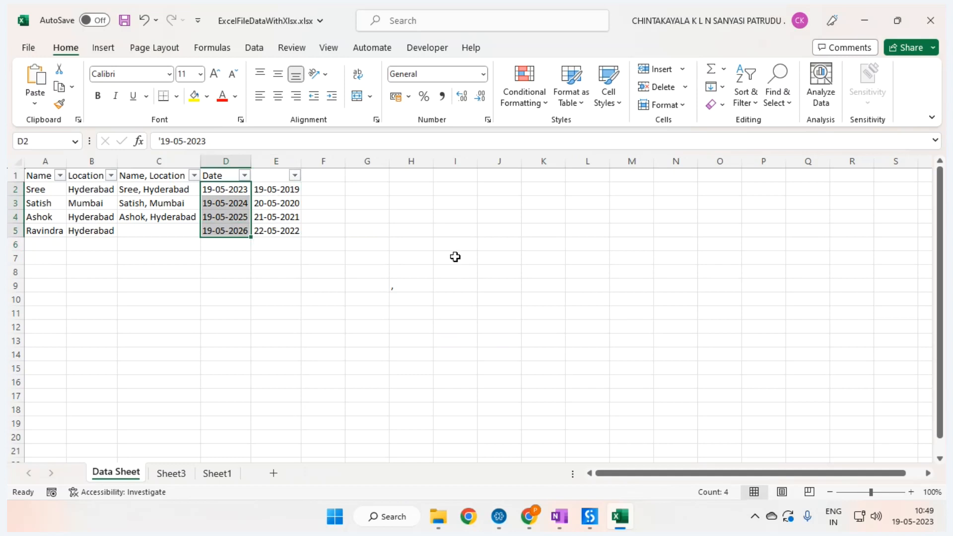
{"action": "left_click", "coordinate": [244, 176]}
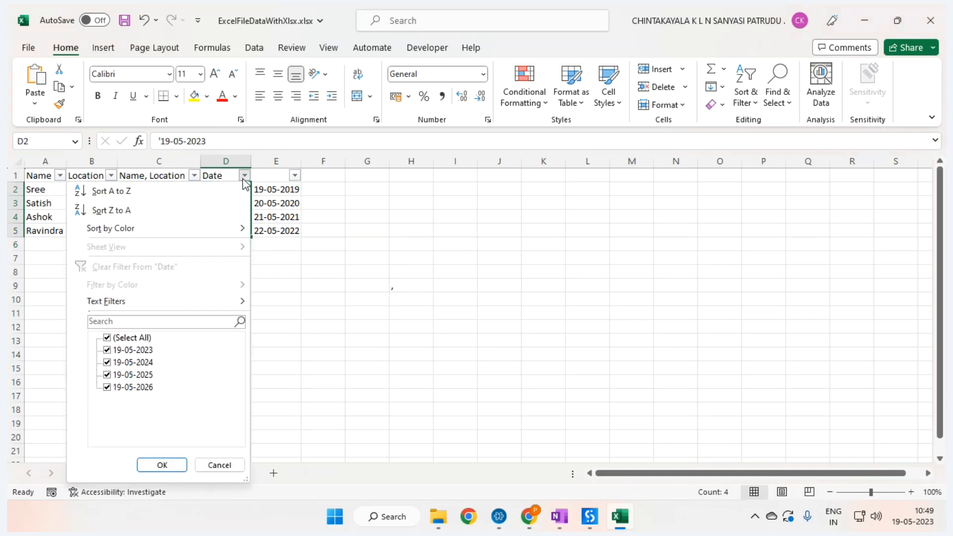
{"action": "left_click", "coordinate": [420, 273]}
{"action": "left_click", "coordinate": [227, 191]}
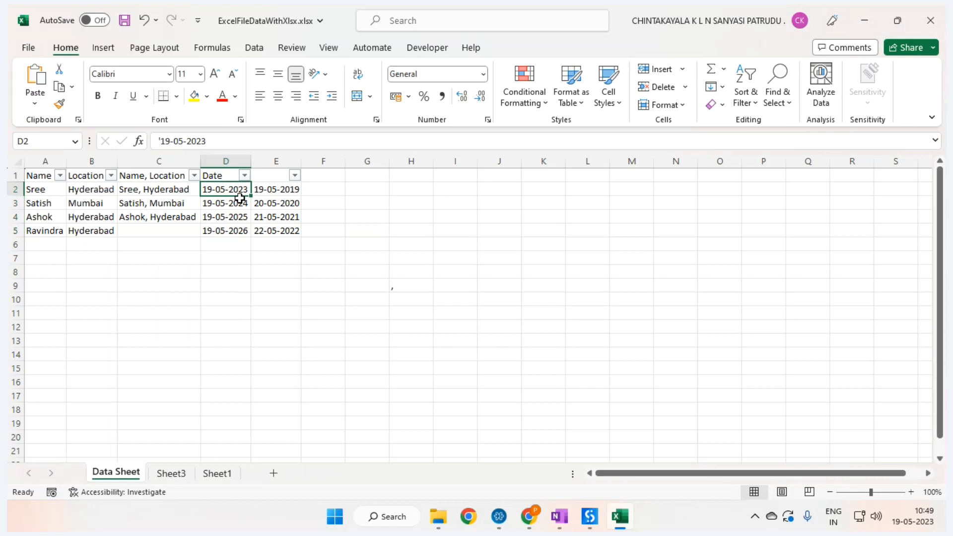
{"action": "left_click", "coordinate": [162, 141]}
{"action": "left_click", "coordinate": [349, 284]}
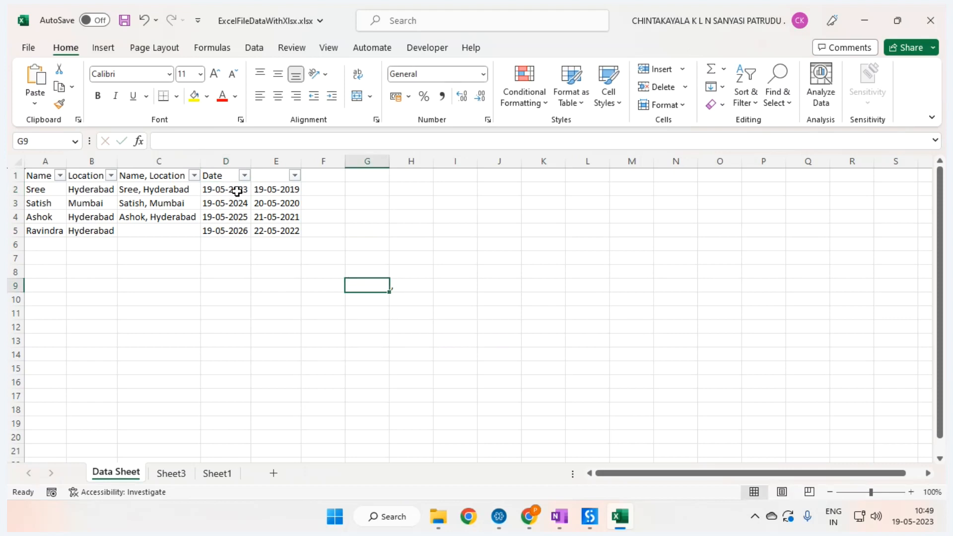
{"action": "left_click", "coordinate": [233, 189]}
Step: Give D2 the Date number format, copy its formatting, save the workbook and check the Date filter
{"action": "right_click", "coordinate": [233, 188]}
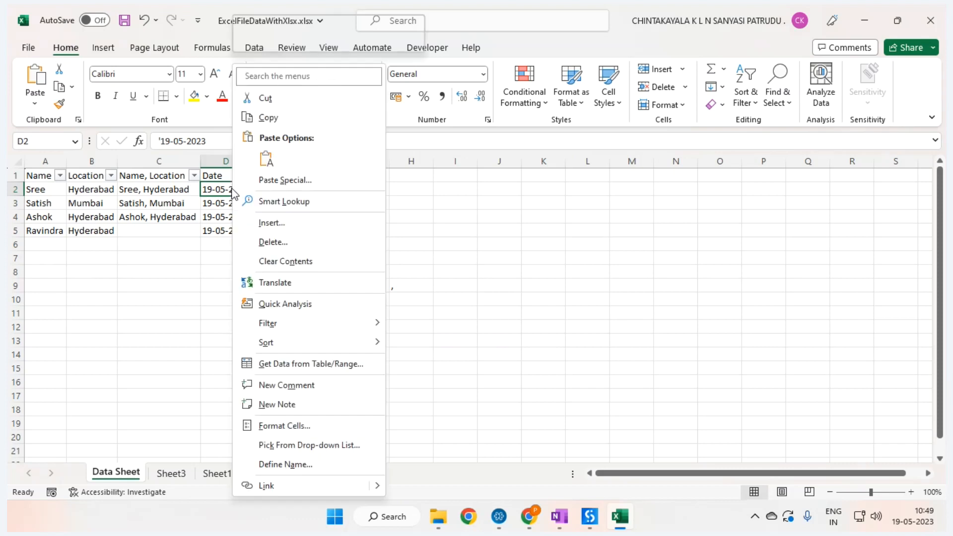
{"action": "left_click", "coordinate": [289, 423]}
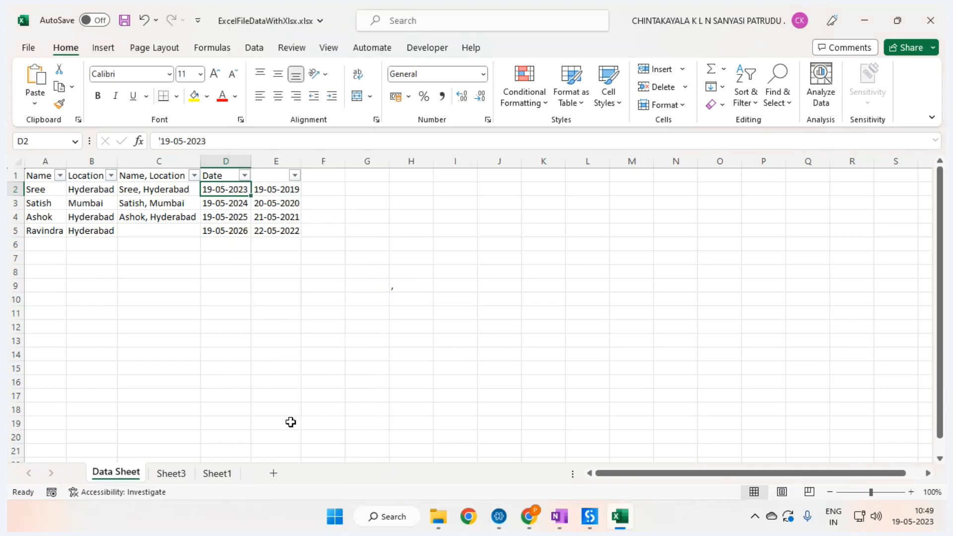
{"action": "left_click", "coordinate": [134, 262]}
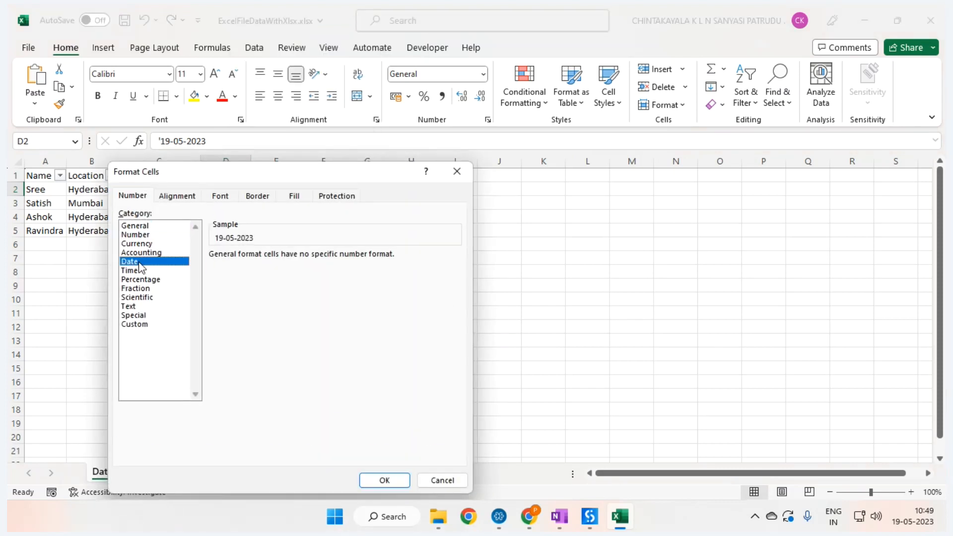
{"action": "left_click", "coordinate": [386, 481]}
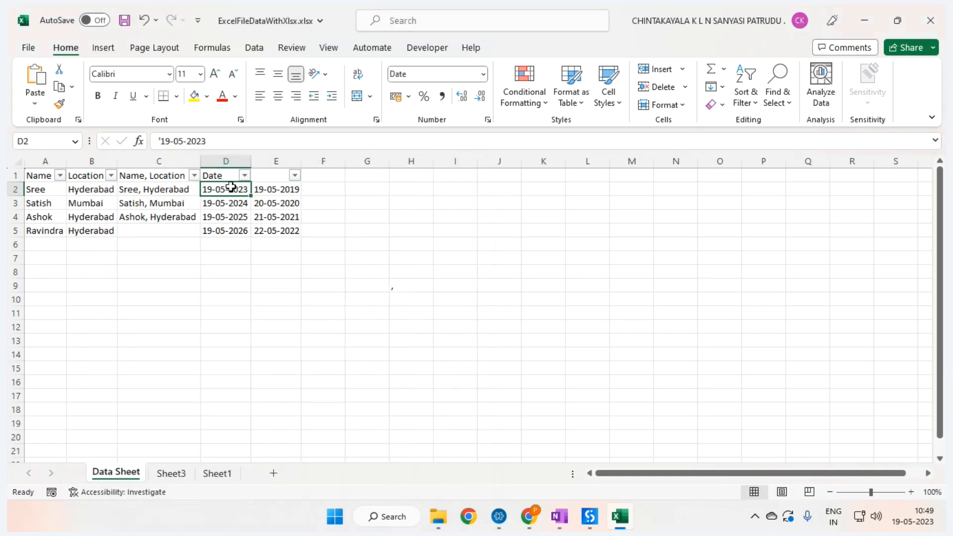
{"action": "left_click", "coordinate": [62, 104]}
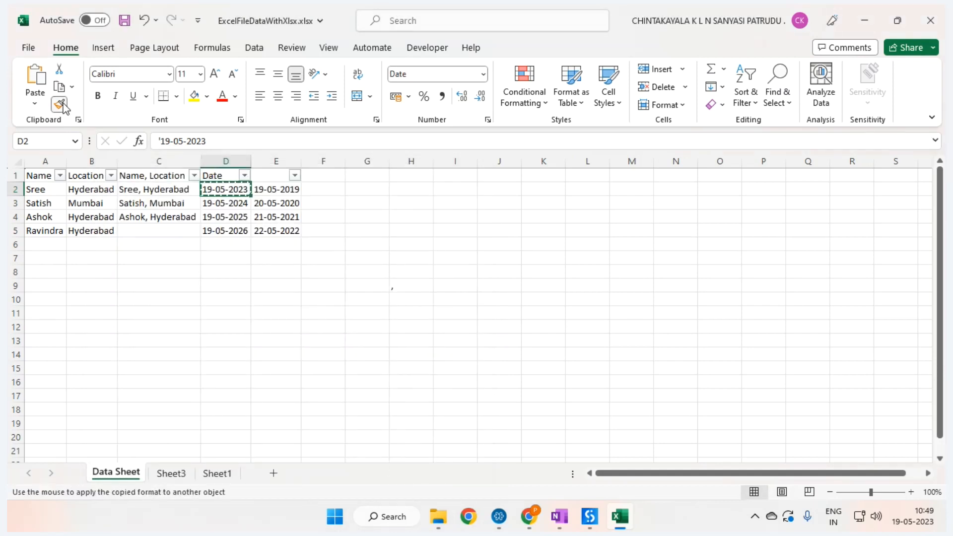
{"action": "key", "text": "Down"}
{"action": "key", "text": "Down"}
{"action": "key", "text": "Down"}
{"action": "key", "text": "ctrl+s"}
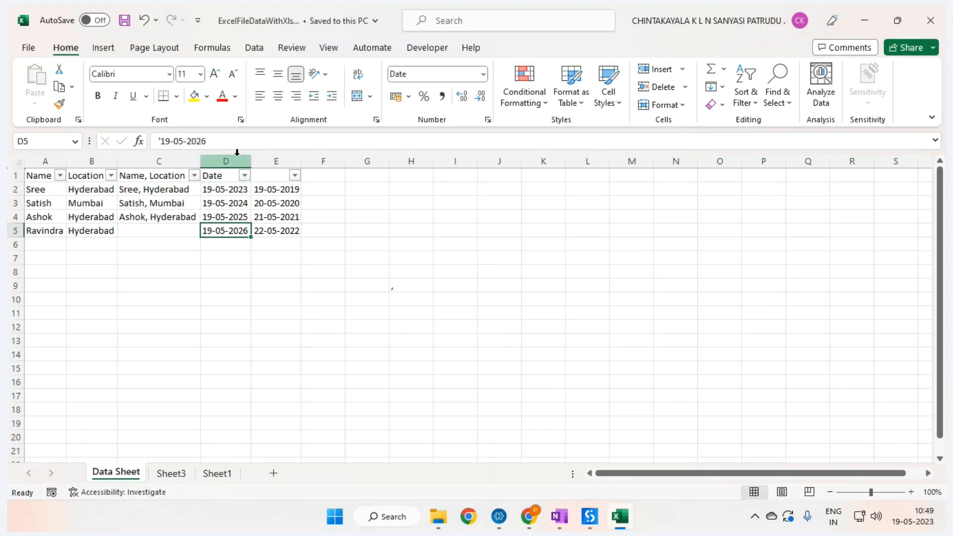
{"action": "left_click", "coordinate": [245, 176]}
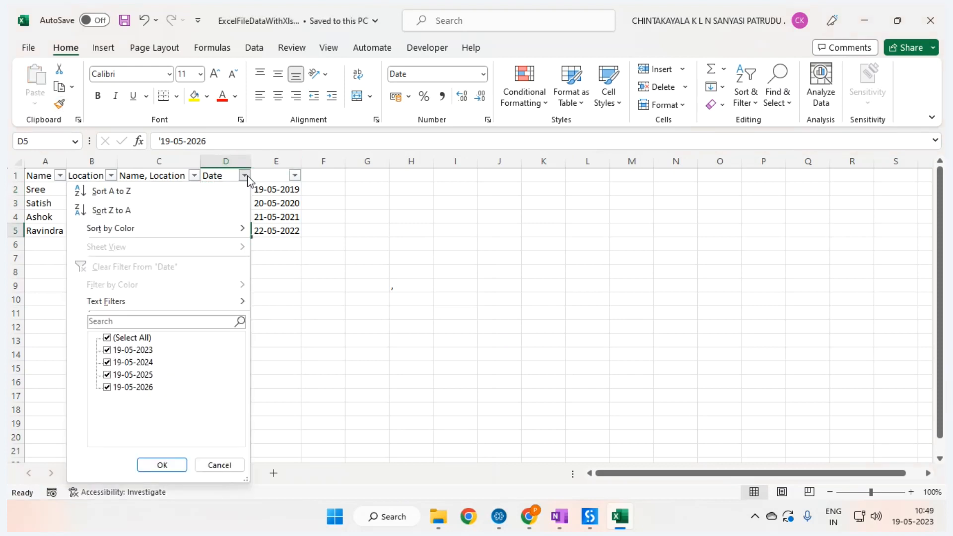
{"action": "left_click", "coordinate": [220, 465]}
{"action": "left_click", "coordinate": [332, 270]}
Step: Remove the leading apostrophes from the dates in D2:D5 so they become real dates
{"action": "left_click", "coordinate": [229, 188]}
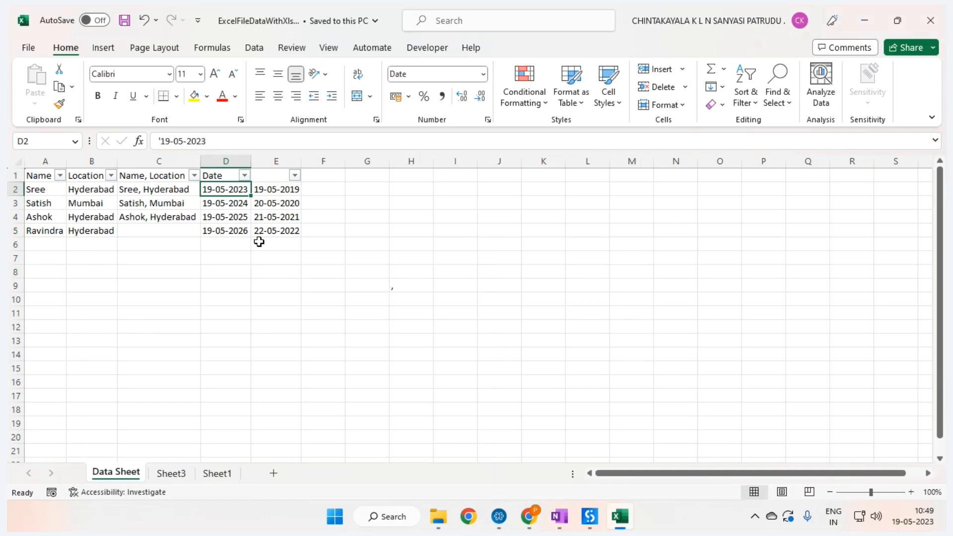
{"action": "left_click", "coordinate": [165, 140]}
{"action": "key", "text": "BackSpace"}
{"action": "key", "text": "Return"}
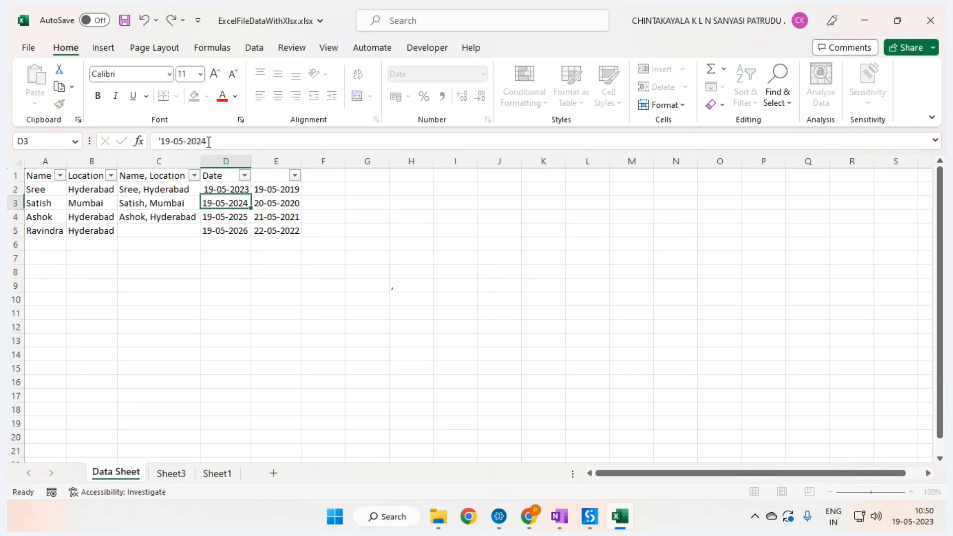
{"action": "left_click", "coordinate": [161, 141]}
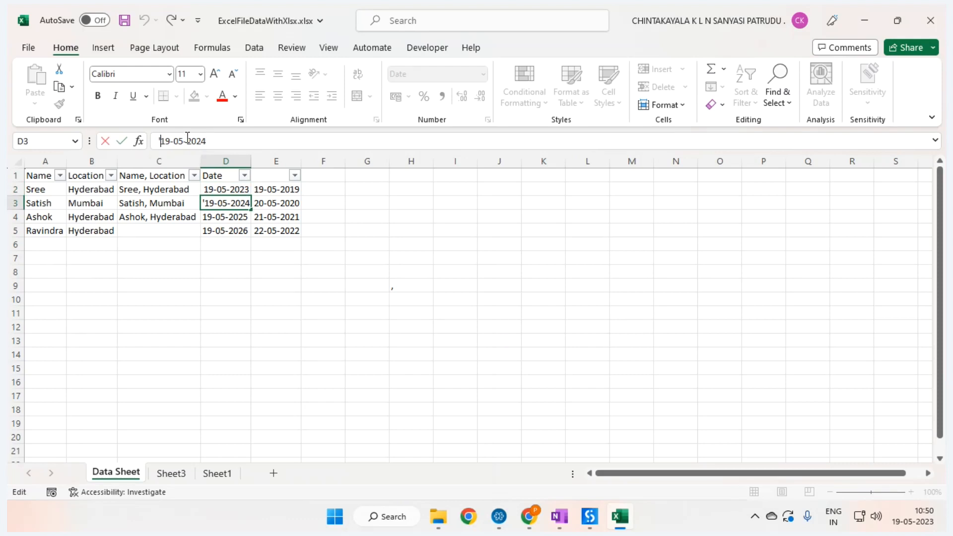
{"action": "key", "text": "BackSpace"}
{"action": "key", "text": "Return"}
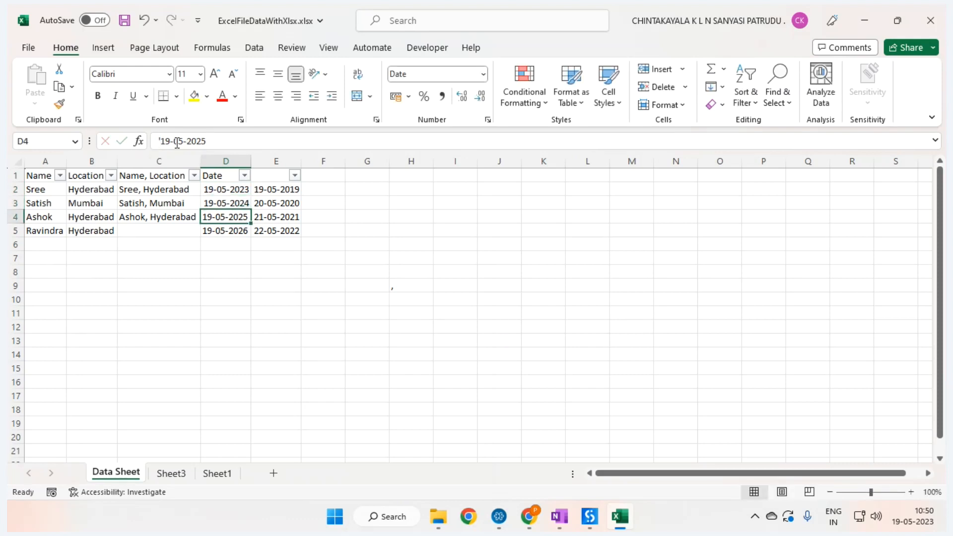
{"action": "left_click", "coordinate": [162, 141]}
{"action": "key", "text": "Return"}
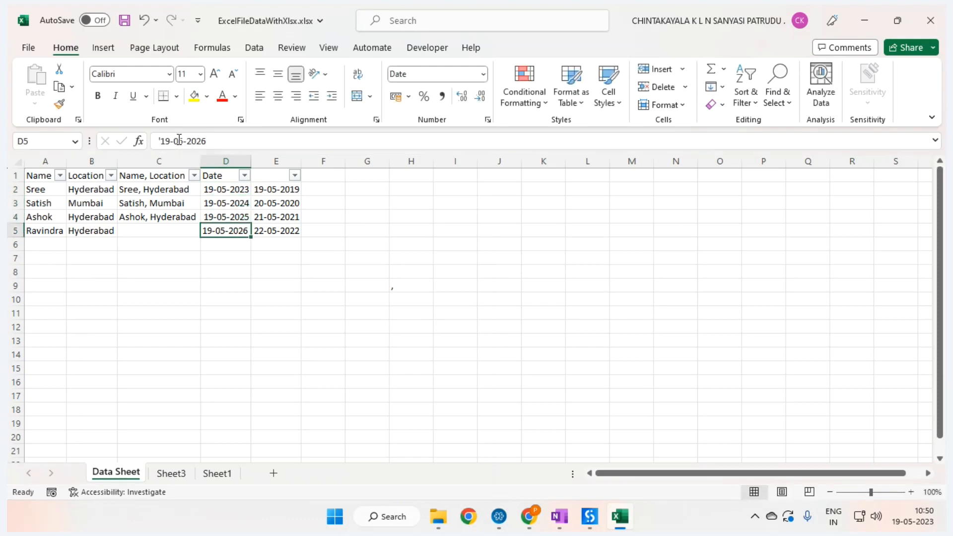
{"action": "left_click", "coordinate": [162, 140]}
{"action": "key", "text": "BackSpace"}
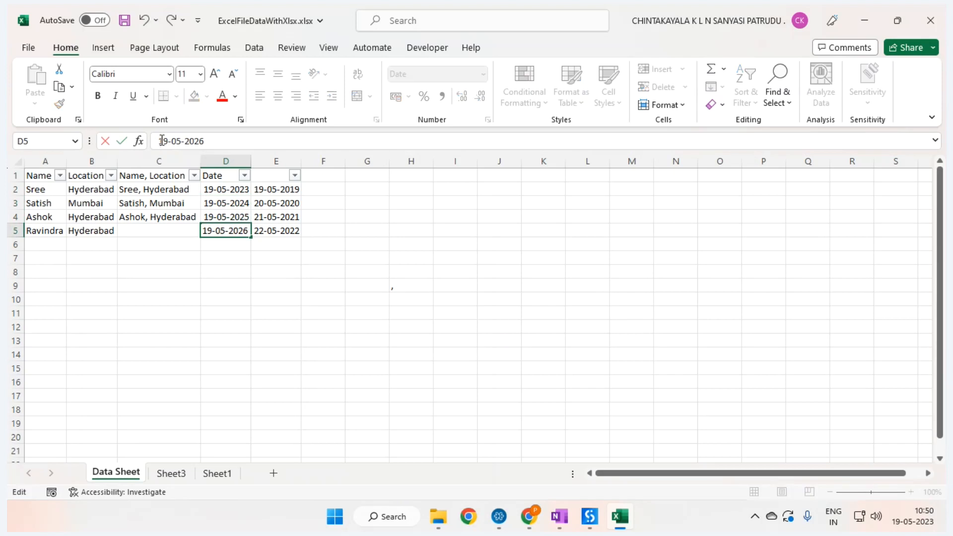
{"action": "key", "text": "Return"}
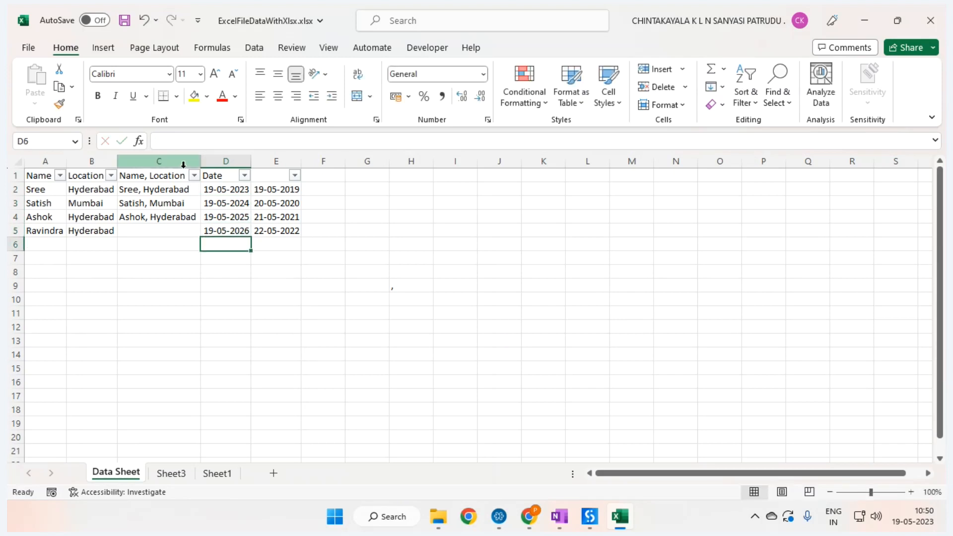
Step: Re-enter D2 as 19-May-2023, then select D3:D5 and E2:E4
{"action": "left_click", "coordinate": [245, 176]}
{"action": "left_click", "coordinate": [394, 275]}
{"action": "left_click", "coordinate": [221, 189]}
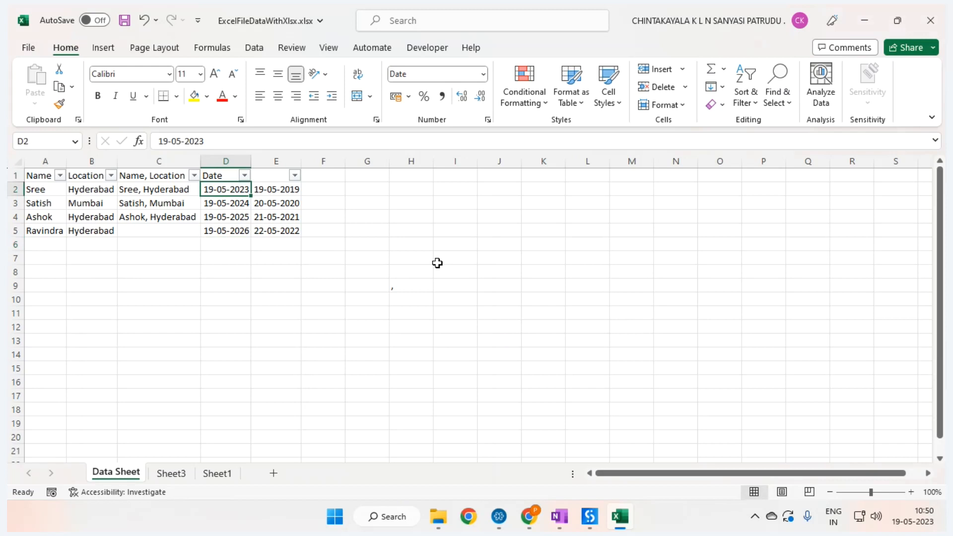
{"action": "type", "text": "19-M"}
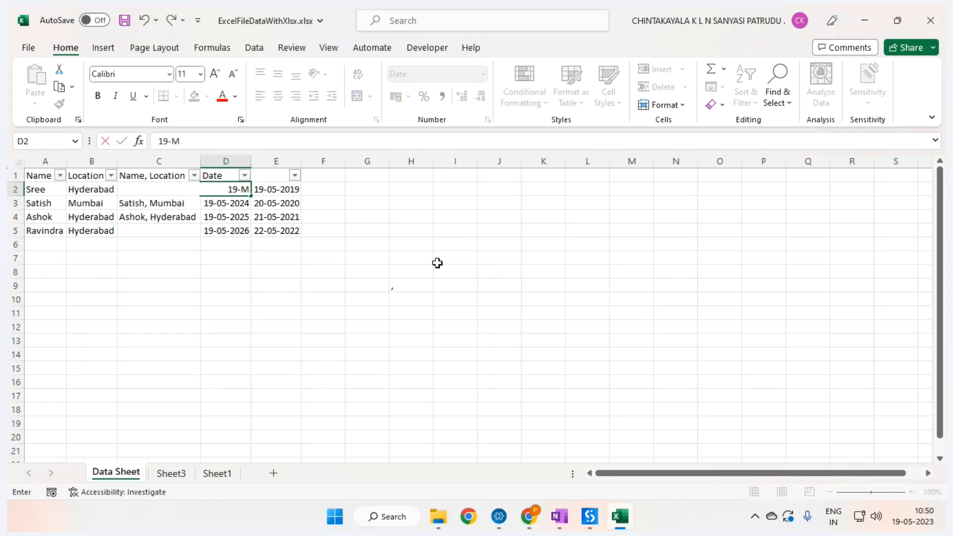
{"action": "type", "text": "ay-2023"}
{"action": "key", "text": "Return"}
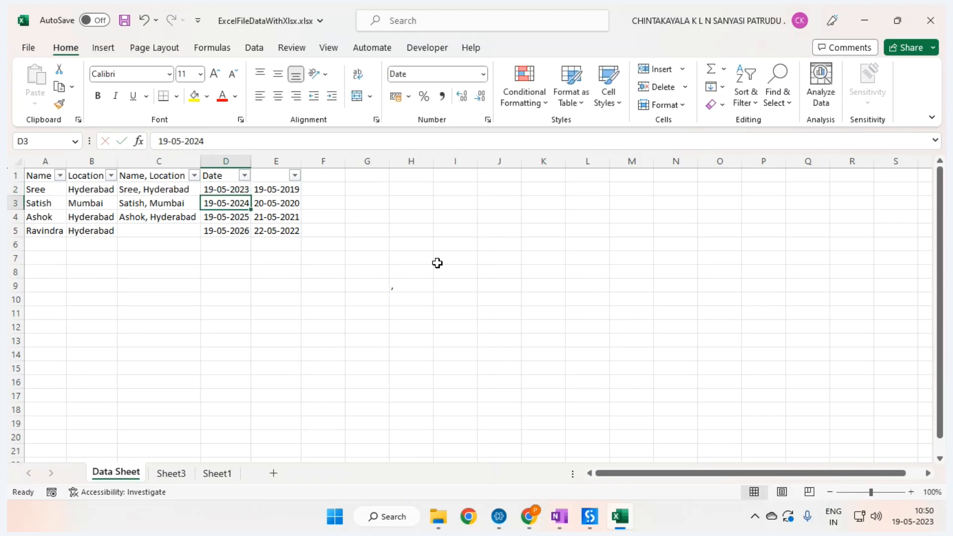
{"action": "key", "text": "Up"}
{"action": "left_click", "coordinate": [318, 245]}
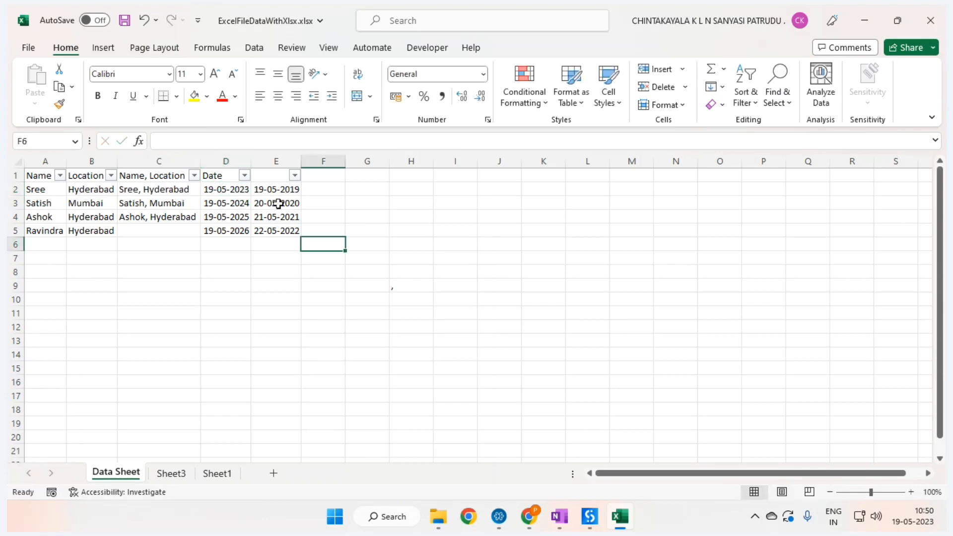
{"action": "left_click", "coordinate": [279, 203]}
{"action": "left_click_drag", "start_coordinate": [227, 203], "coordinate": [230, 230]}
{"action": "left_click_drag", "start_coordinate": [283, 192], "coordinate": [285, 232]}
Step: Delete column E from the sheet
{"action": "left_click", "coordinate": [275, 162]}
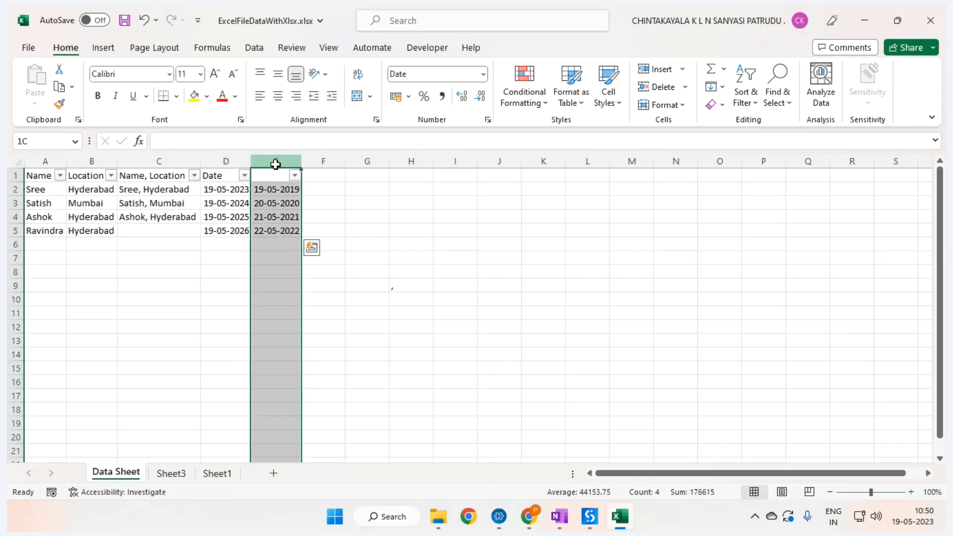
{"action": "right_click", "coordinate": [276, 164]}
{"action": "left_click", "coordinate": [344, 326]}
{"action": "left_click", "coordinate": [223, 213]}
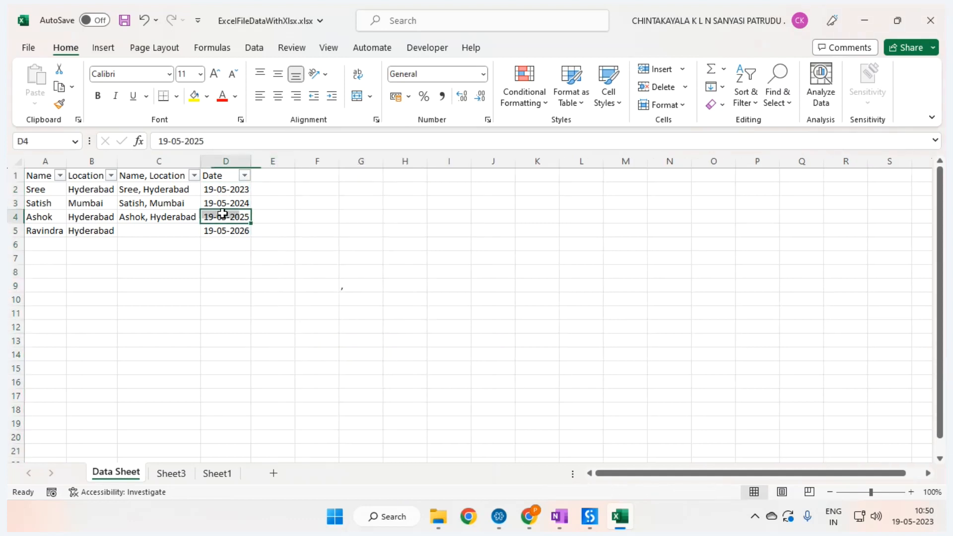
{"action": "left_click", "coordinate": [216, 190]}
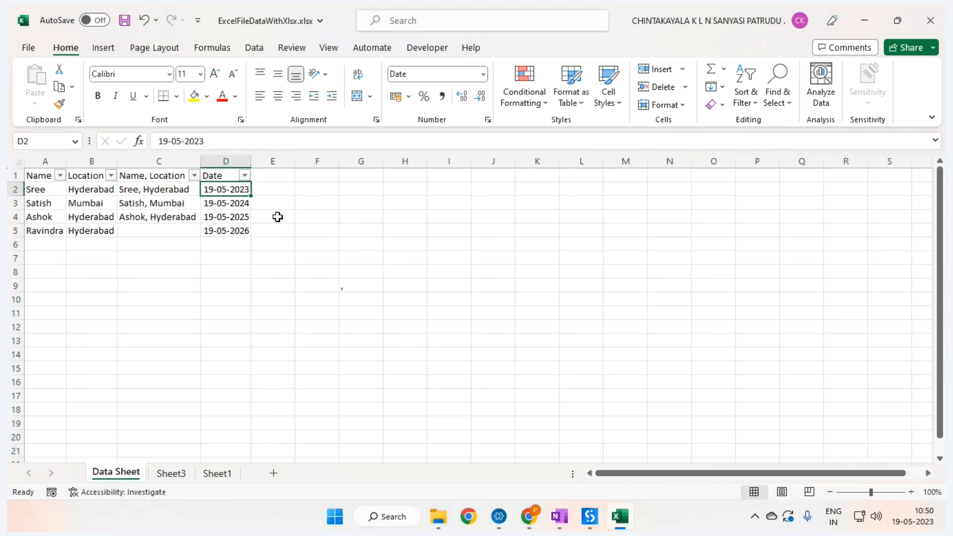
Step: Turn off the header filters and rename the D1 header to 'Nuber'
{"action": "key", "text": "ctrl+shift+l"}
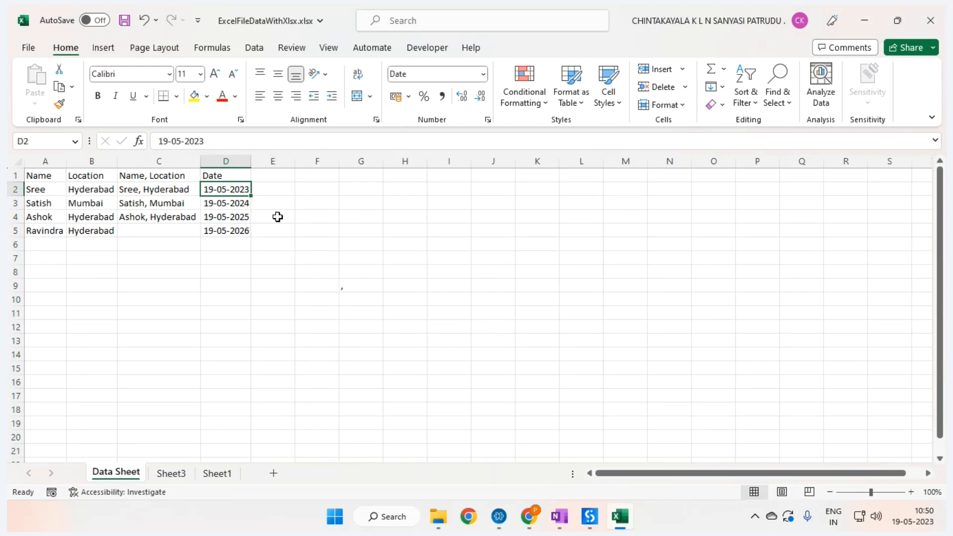
{"action": "key", "text": "Up"}
{"action": "type", "text": "Nu"}
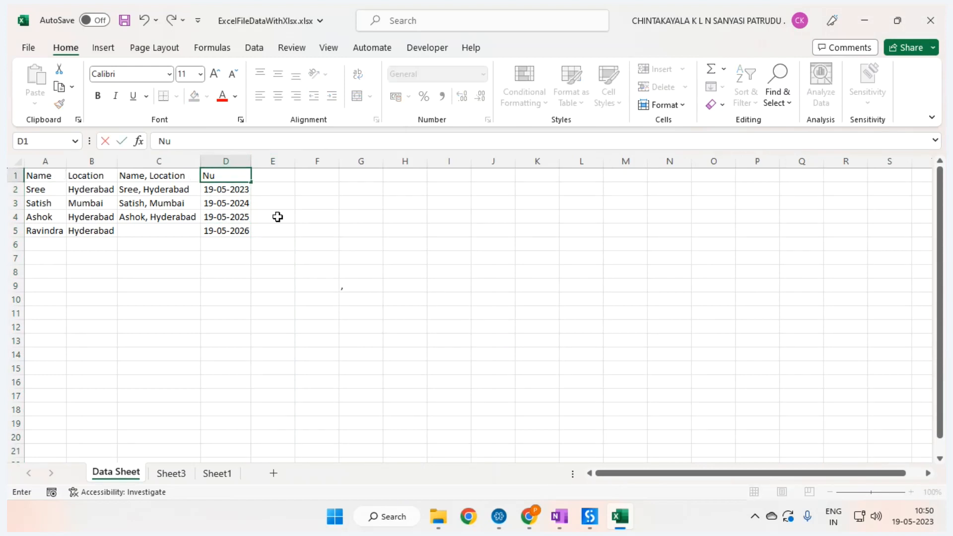
{"action": "type", "text": "ber"}
{"action": "key", "text": "Return"}
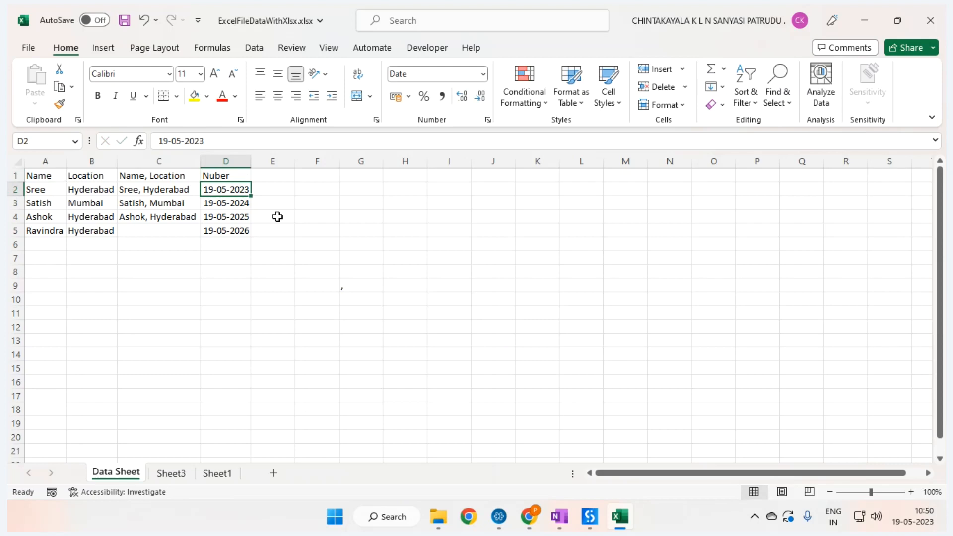
Step: Enter 1, 2, '3 and '4 in D2:D5, then select the range and D2
{"action": "type", "text": "1"}
{"action": "key", "text": "Return"}
{"action": "type", "text": "2"}
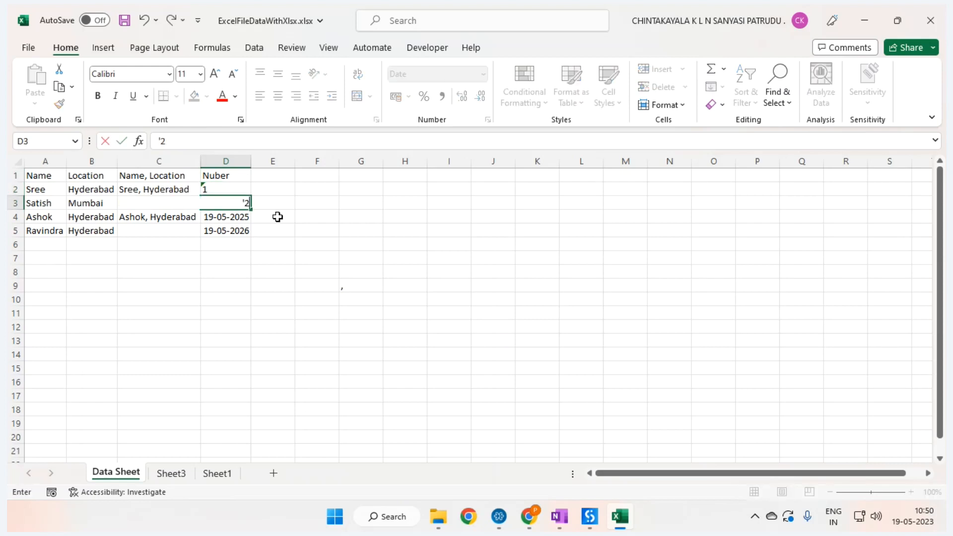
{"action": "key", "text": "Return"}
{"action": "type", "text": "'3"}
{"action": "key", "text": "Return"}
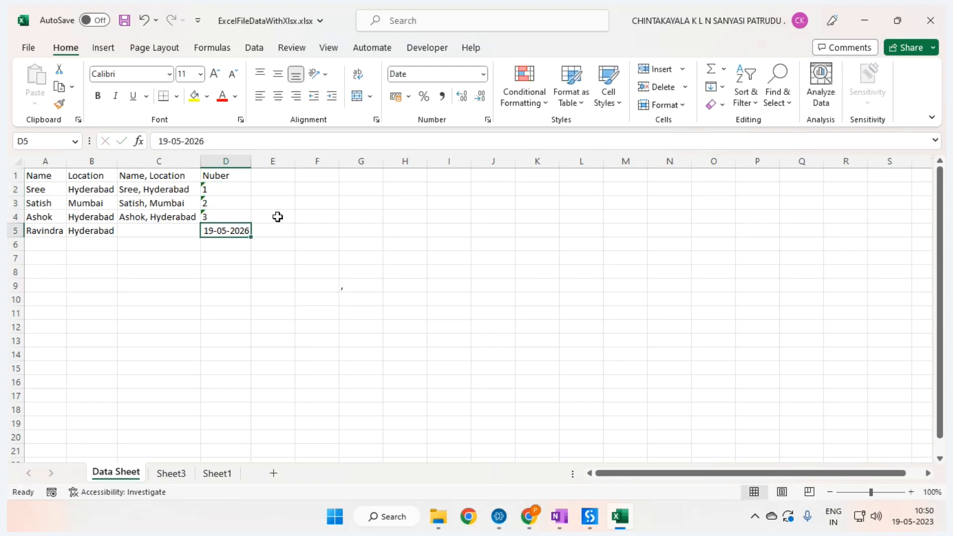
{"action": "type", "text": "'4"}
{"action": "key", "text": "Return"}
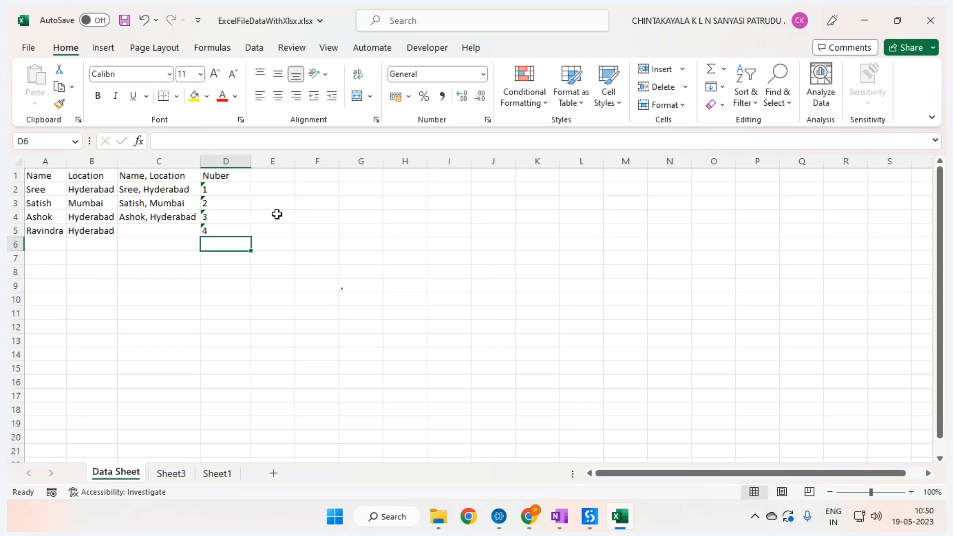
{"action": "left_click_drag", "start_coordinate": [219, 188], "coordinate": [224, 230]}
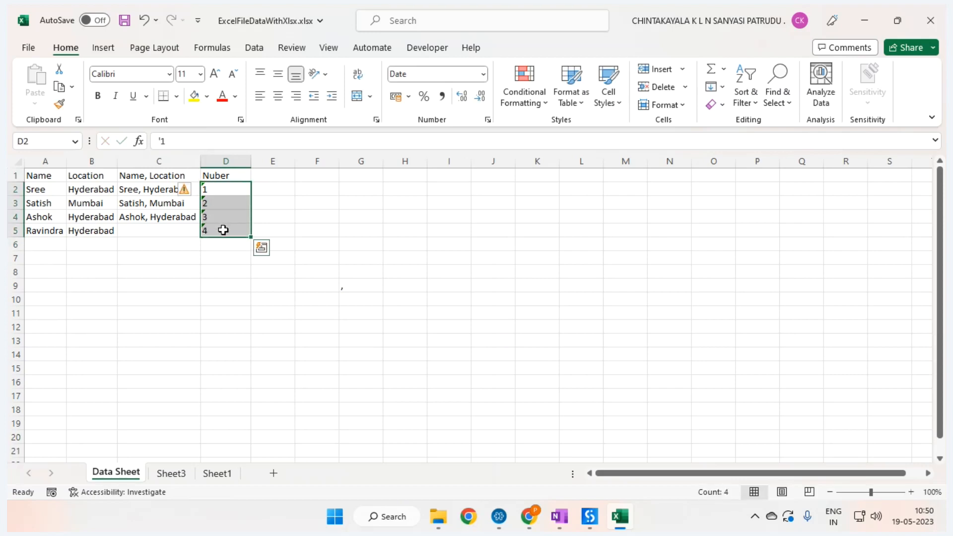
{"action": "left_click", "coordinate": [233, 191]}
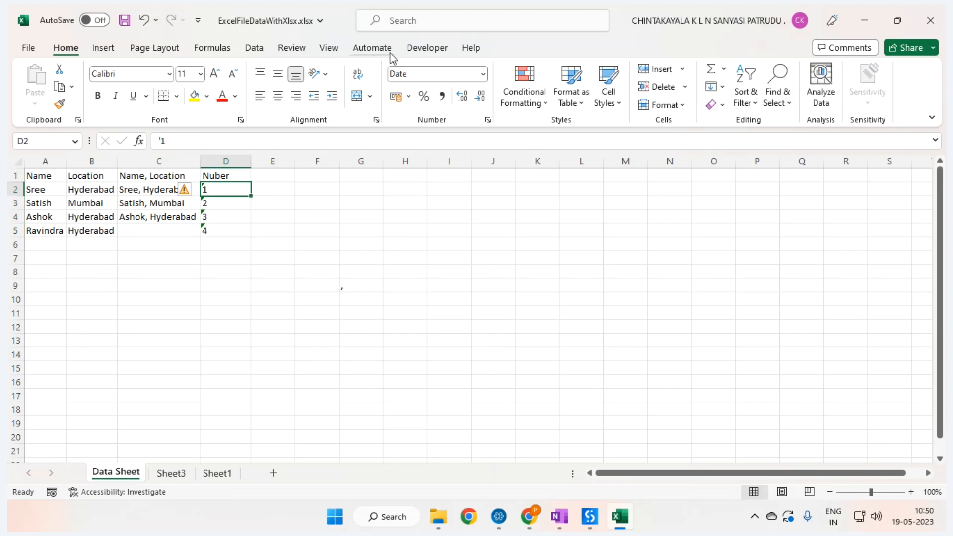
Step: Start recording a new macro and give D2 the Number format
{"action": "left_click", "coordinate": [426, 47]}
{"action": "left_click", "coordinate": [127, 69]}
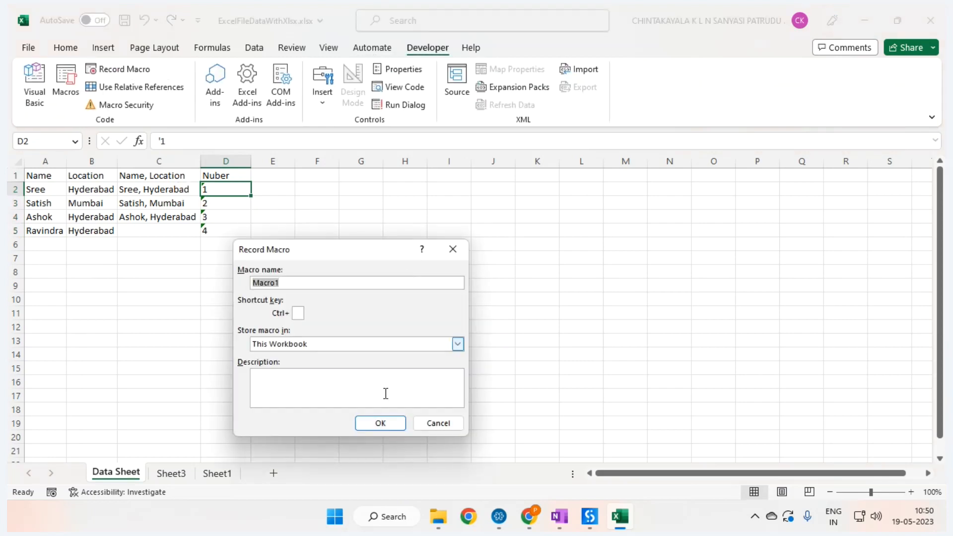
{"action": "left_click", "coordinate": [380, 423]}
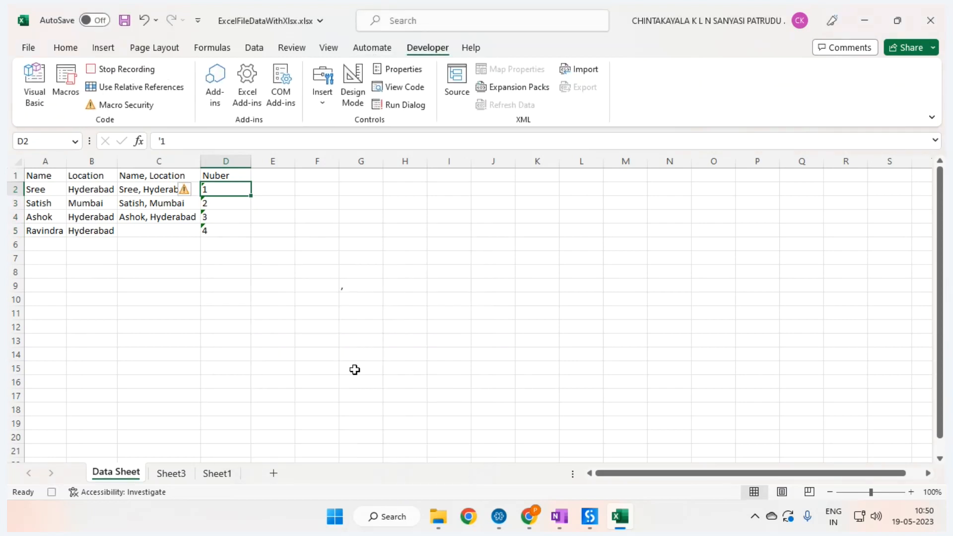
{"action": "right_click", "coordinate": [224, 188]}
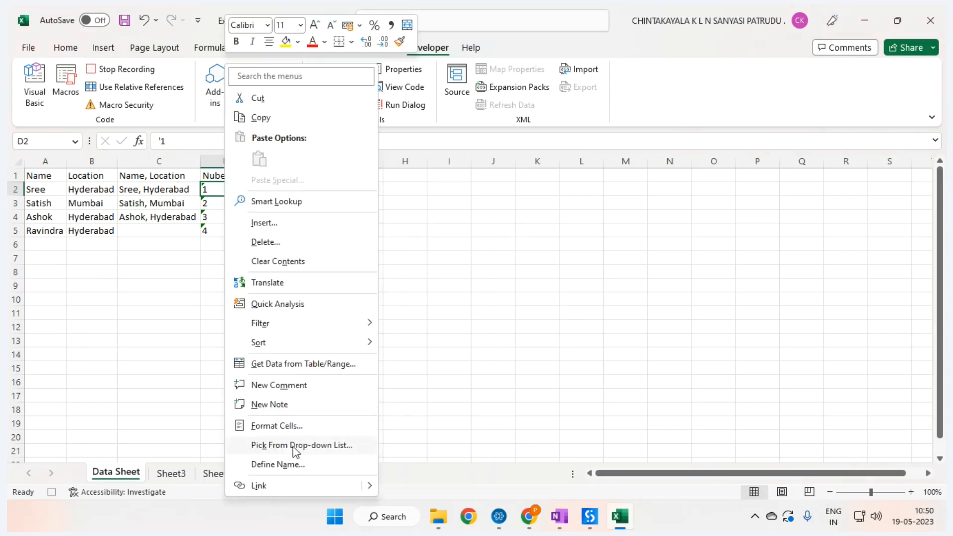
{"action": "left_click", "coordinate": [284, 425]}
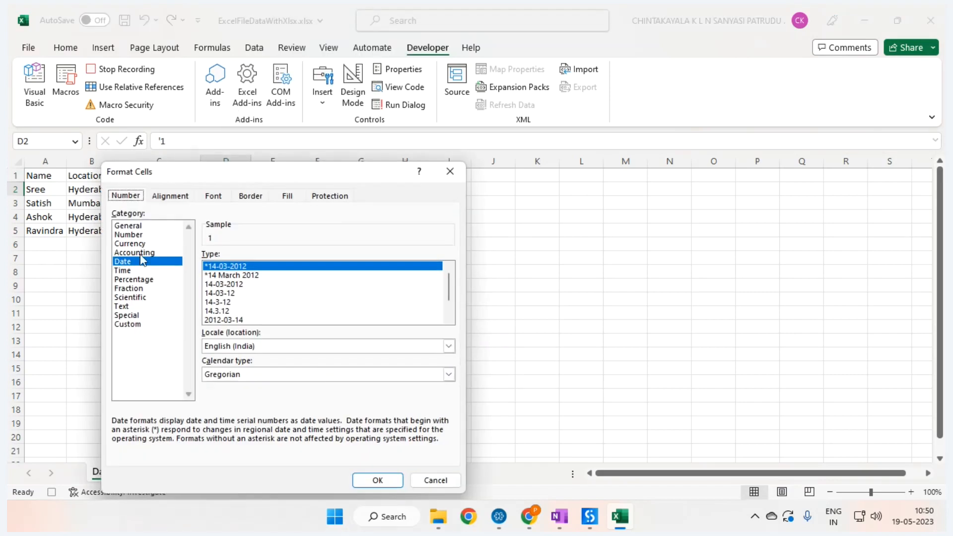
{"action": "left_click", "coordinate": [141, 235]}
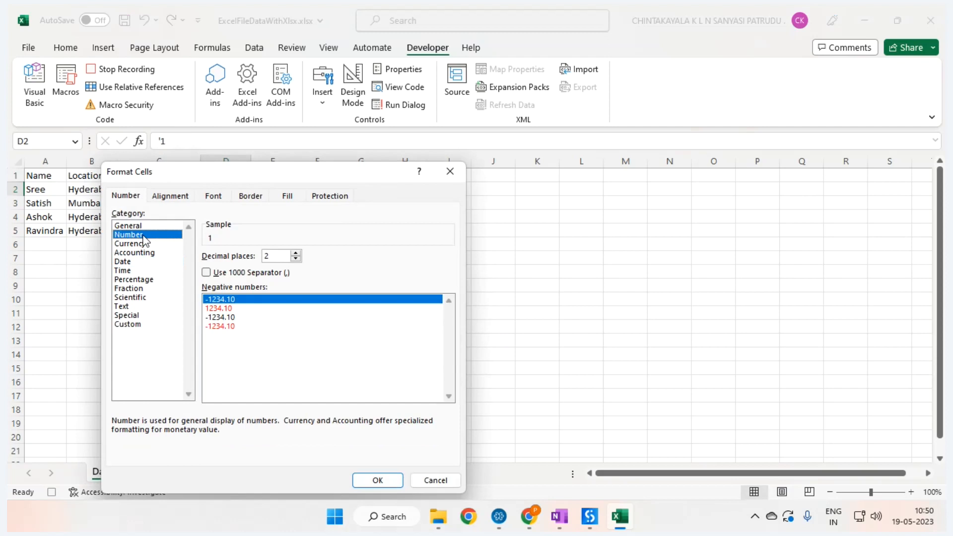
{"action": "left_click", "coordinate": [380, 482]}
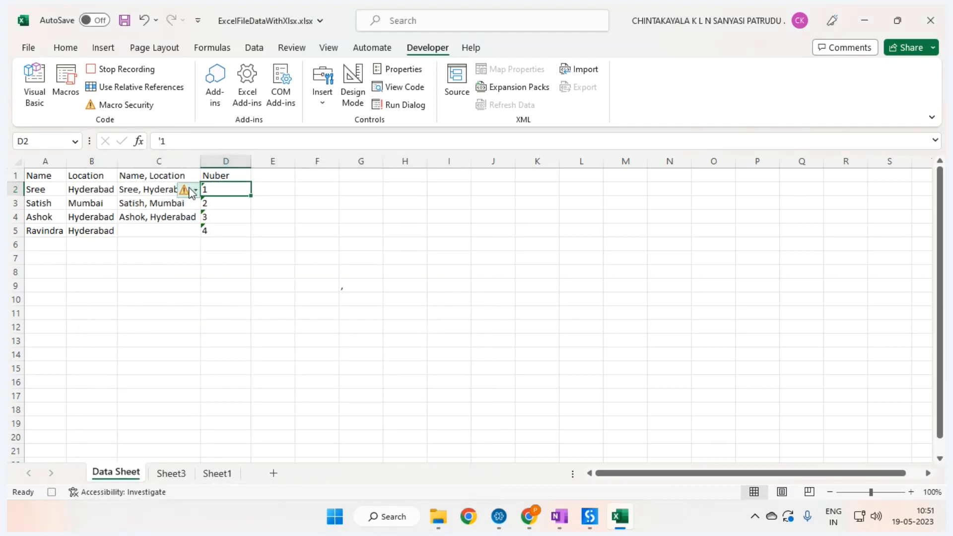
Step: Convert the text values 1–4 in D2:D5 to numbers using each cell's error tag
{"action": "left_click", "coordinate": [194, 190]}
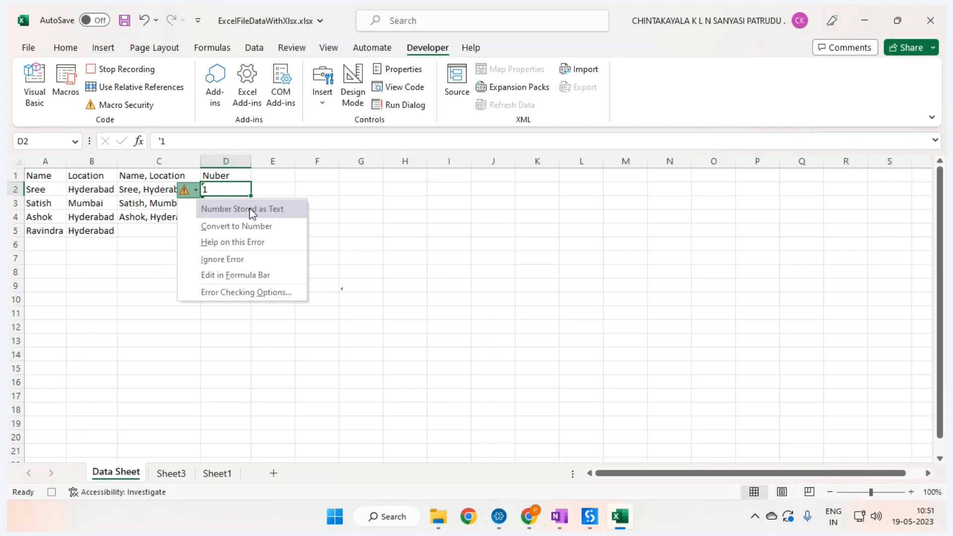
{"action": "left_click", "coordinate": [251, 226]}
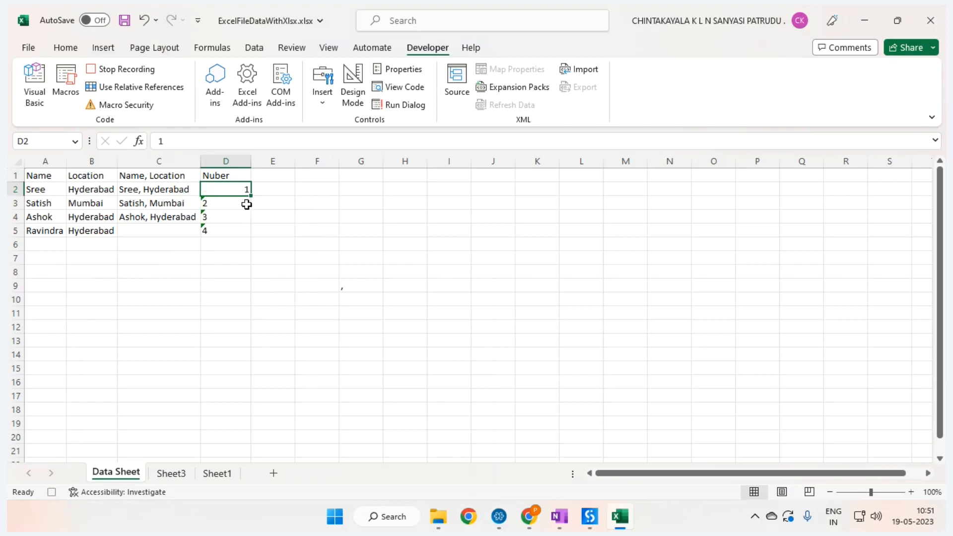
{"action": "left_click", "coordinate": [230, 203]}
{"action": "left_click", "coordinate": [188, 204]}
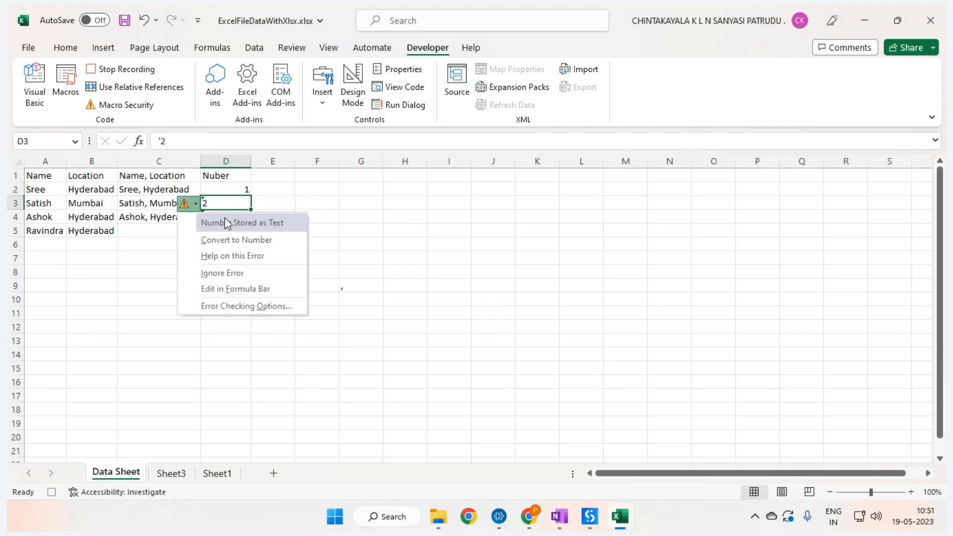
{"action": "left_click", "coordinate": [234, 240]}
{"action": "left_click", "coordinate": [234, 218]}
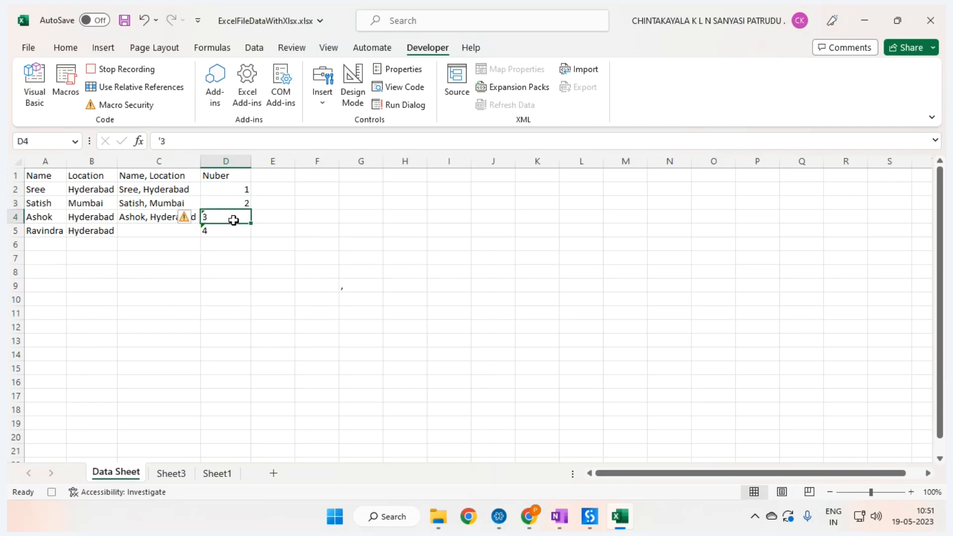
{"action": "left_click", "coordinate": [191, 218]}
{"action": "left_click", "coordinate": [234, 253]}
{"action": "key", "text": "Down"}
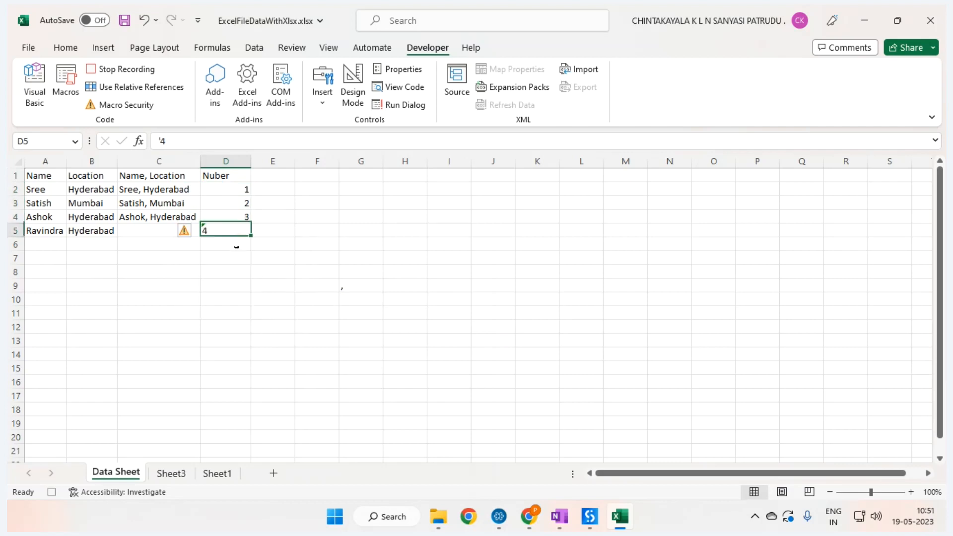
{"action": "left_click", "coordinate": [195, 231]}
{"action": "left_click", "coordinate": [224, 230]}
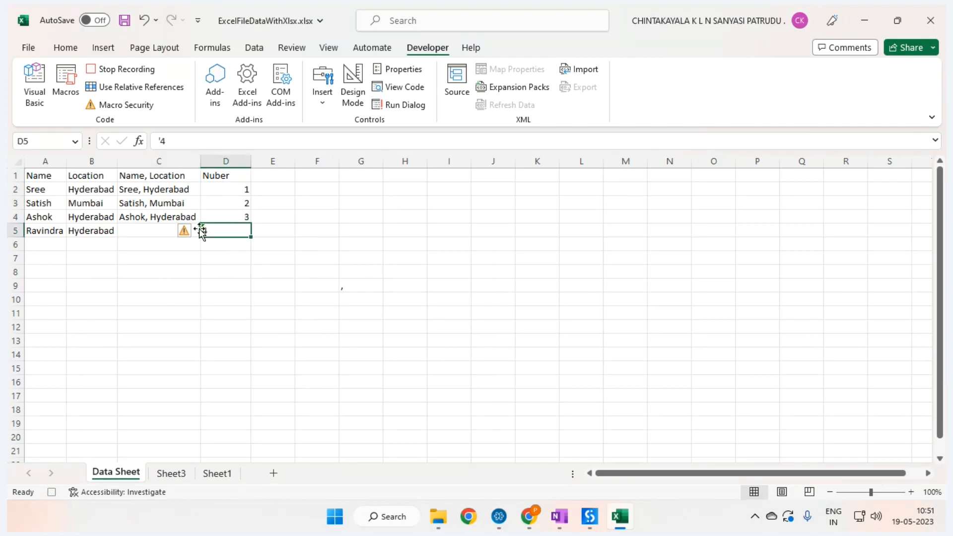
{"action": "left_click", "coordinate": [185, 231]}
{"action": "left_click", "coordinate": [242, 267]}
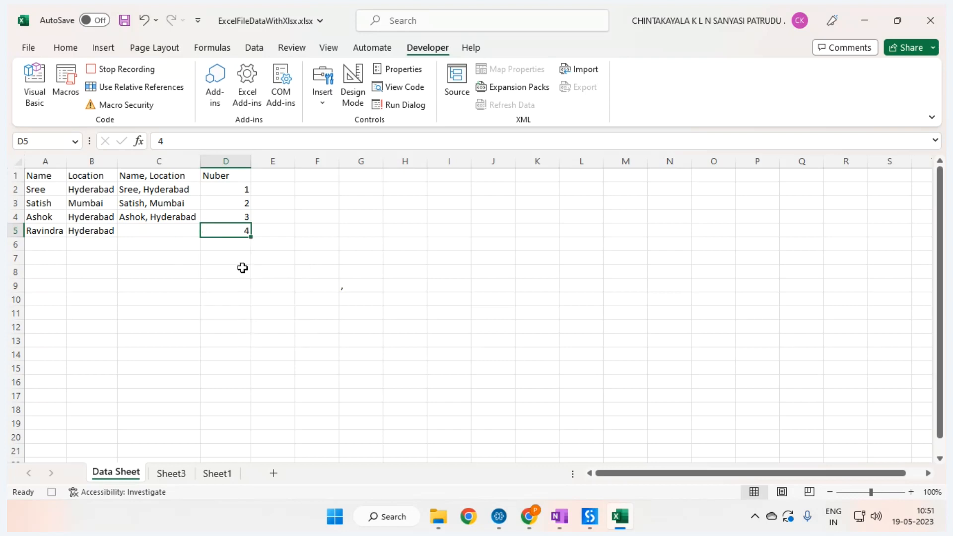
Step: Stop the macro recording and review Macro1's code in the VBA editor
{"action": "left_click", "coordinate": [127, 69]}
{"action": "left_click", "coordinate": [66, 90]}
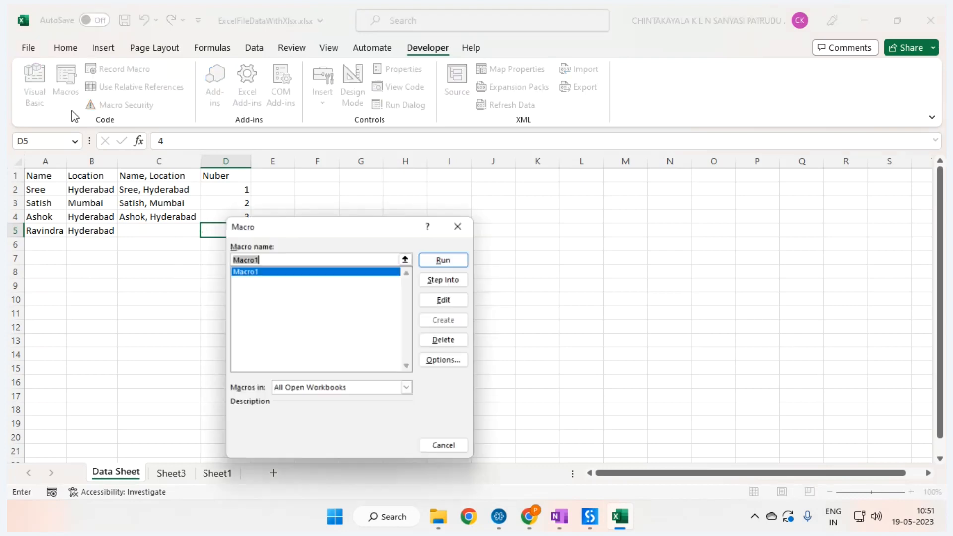
{"action": "left_click", "coordinate": [427, 300]}
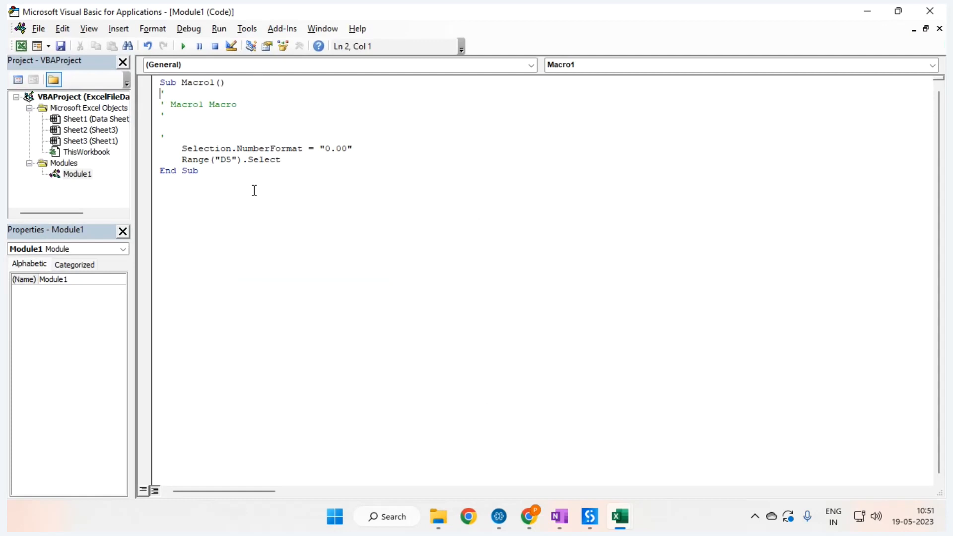
{"action": "left_click", "coordinate": [316, 160]}
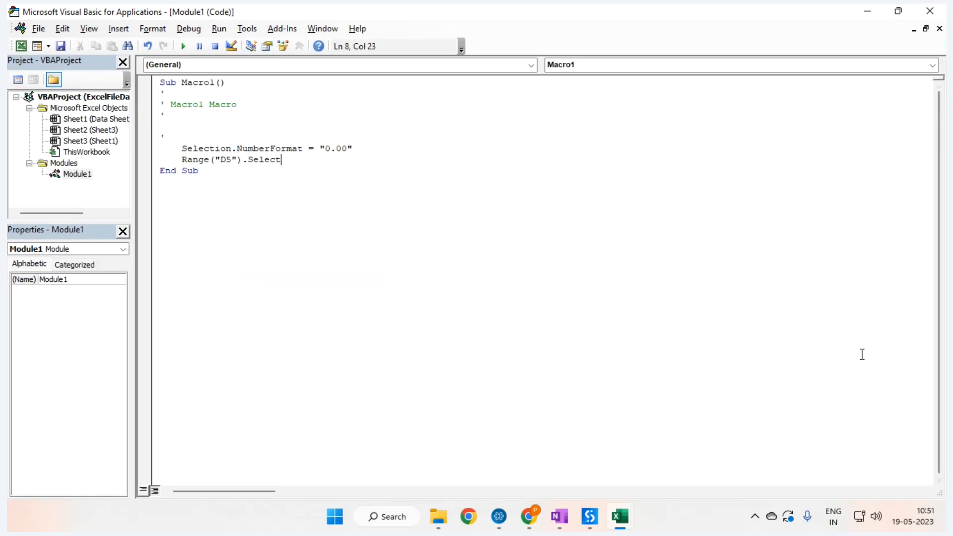
{"action": "left_click", "coordinate": [930, 11]}
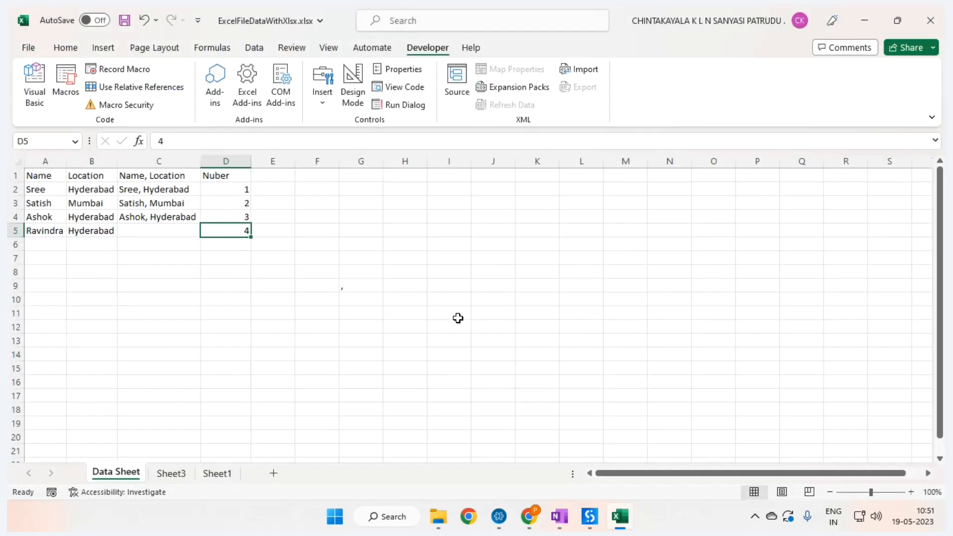
Step: Close the Excel workbook, choosing Don't Save
{"action": "left_click", "coordinate": [279, 224]}
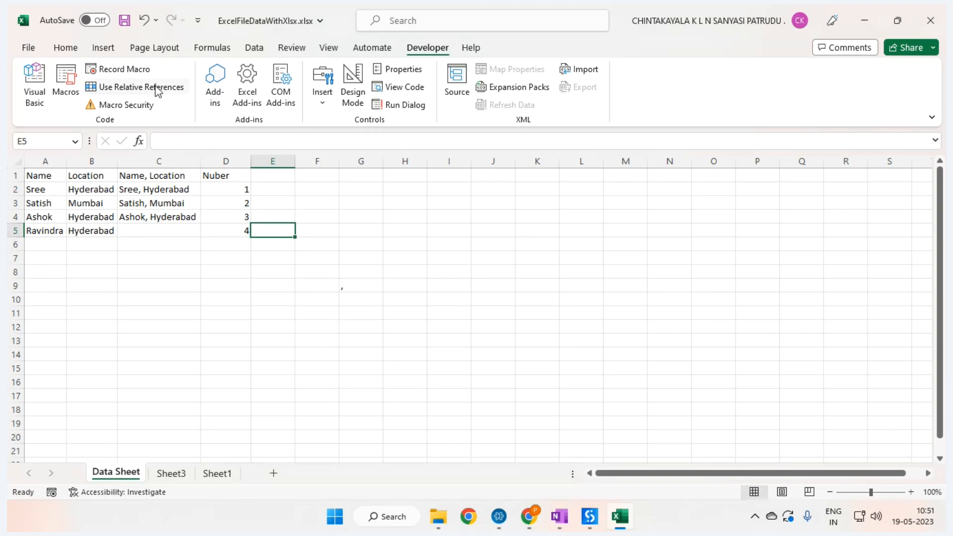
{"action": "left_click", "coordinate": [931, 20]}
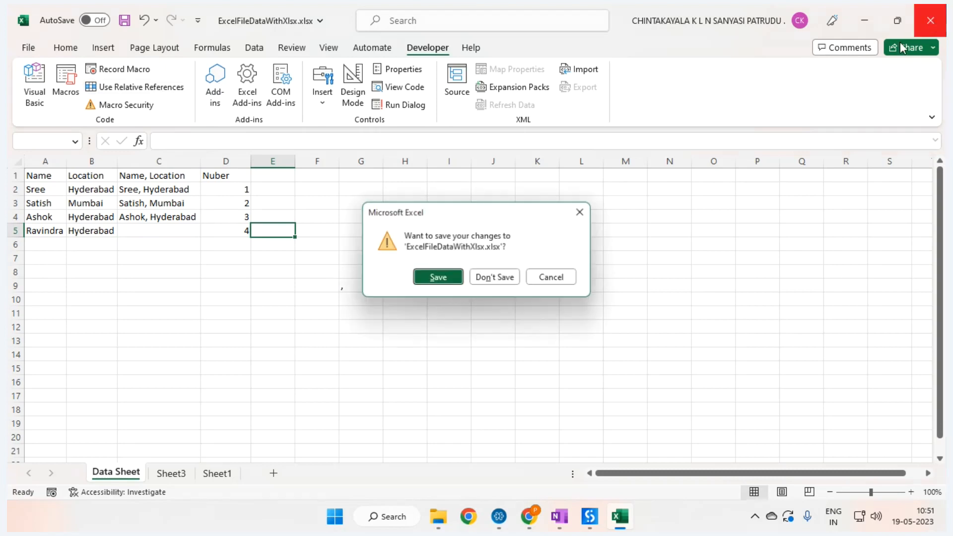
{"action": "left_click", "coordinate": [501, 276]}
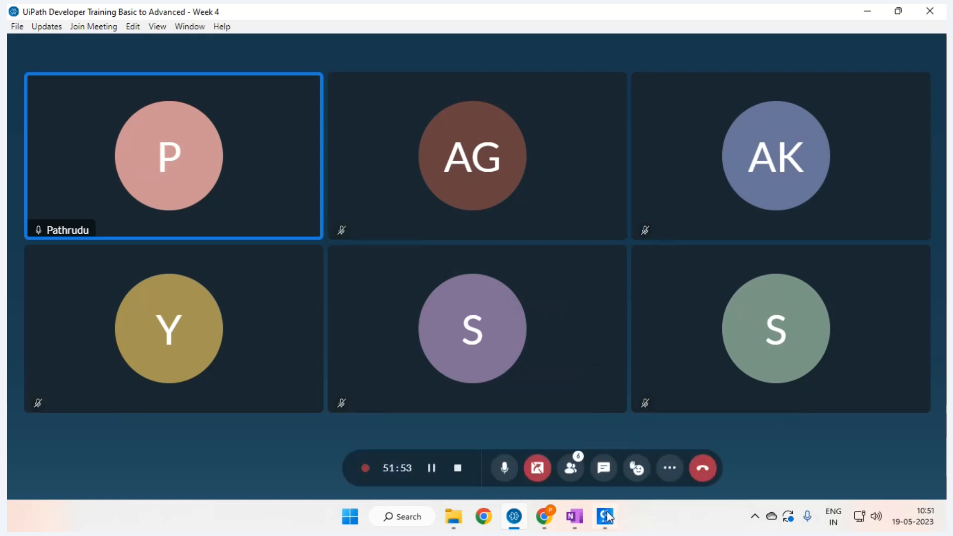
Step: Bring up UiPath Studio, hide the Output panel, then switch to the OneNote Excel notes page
{"action": "mouse_move", "coordinate": [609, 524]}
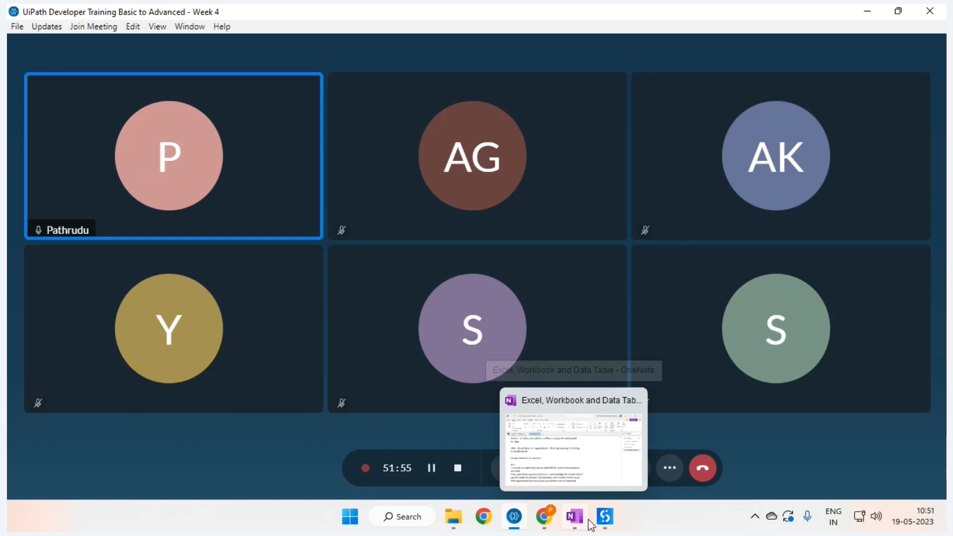
{"action": "left_click", "coordinate": [612, 518]}
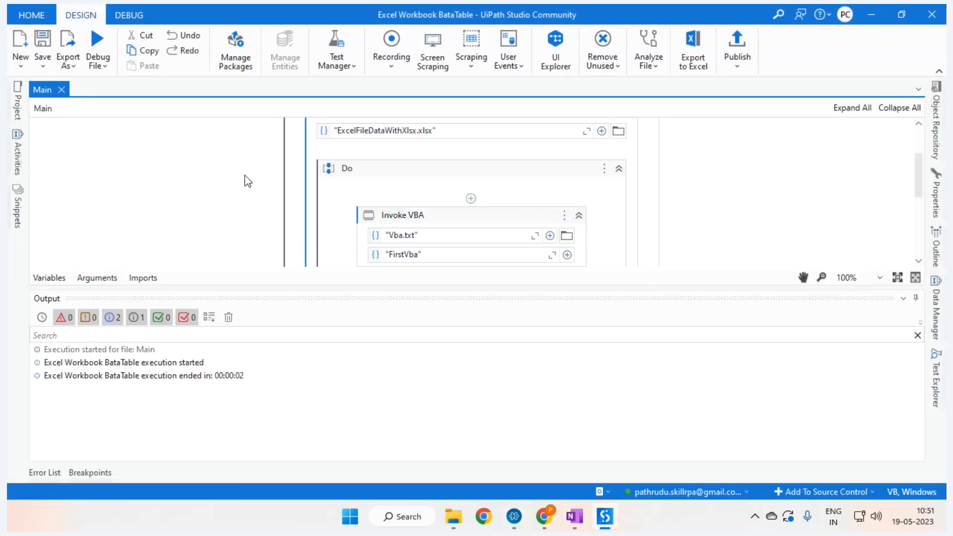
{"action": "left_click", "coordinate": [917, 298]}
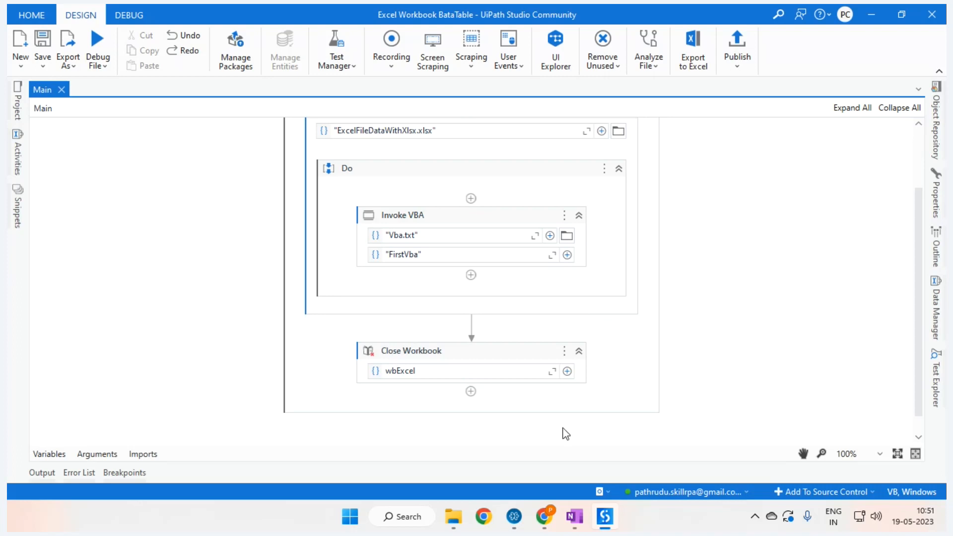
{"action": "left_click", "coordinate": [575, 517]}
Step: Type notes on developing macros via Record Macro, executing macros with/without params, and invoking VBA
{"action": "scroll", "coordinate": [334, 346], "scroll_direction": "down", "scroll_amount": 2}
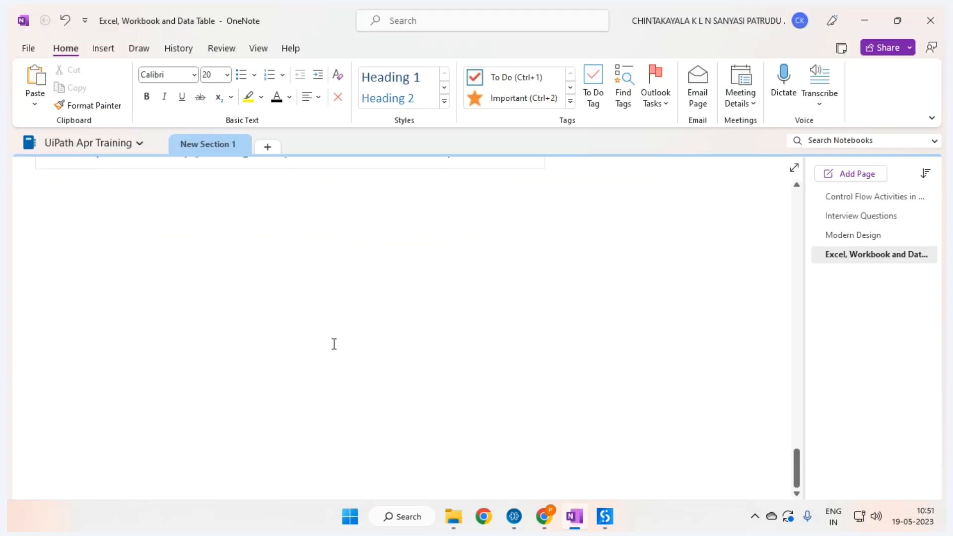
{"action": "left_click", "coordinate": [516, 395]}
{"action": "key", "text": "Return"}
{"action": "key", "text": "Return"}
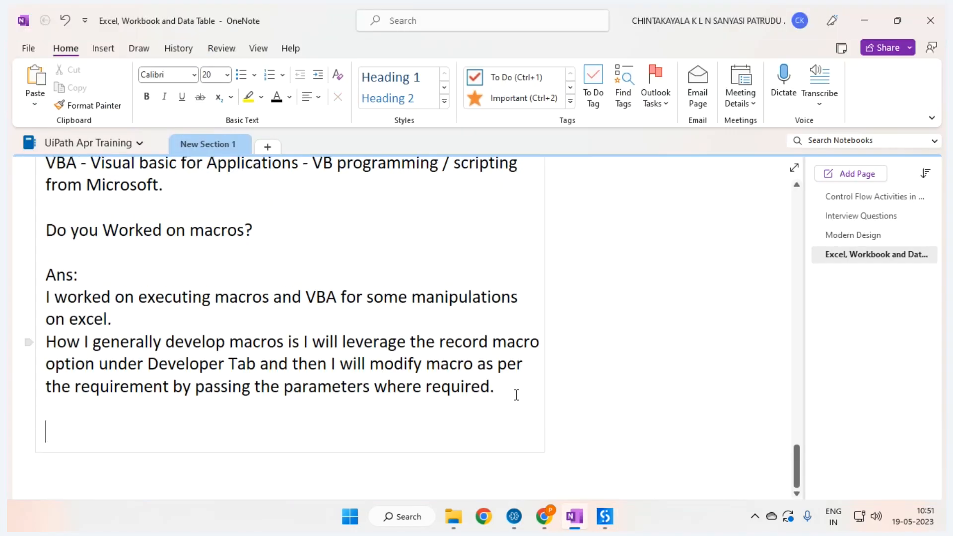
{"action": "scroll", "coordinate": [481, 366], "scroll_direction": "down", "scroll_amount": 2}
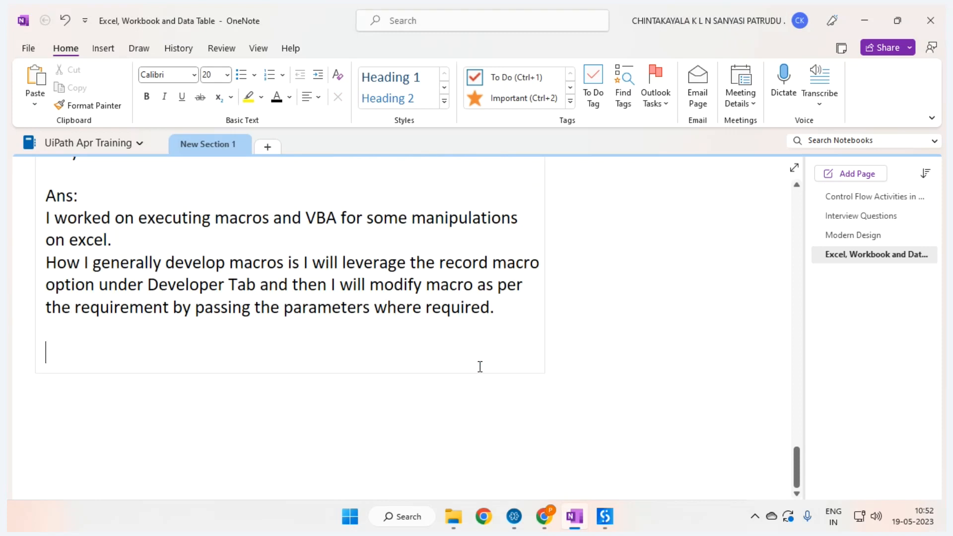
{"action": "type", "text": "How to D"}
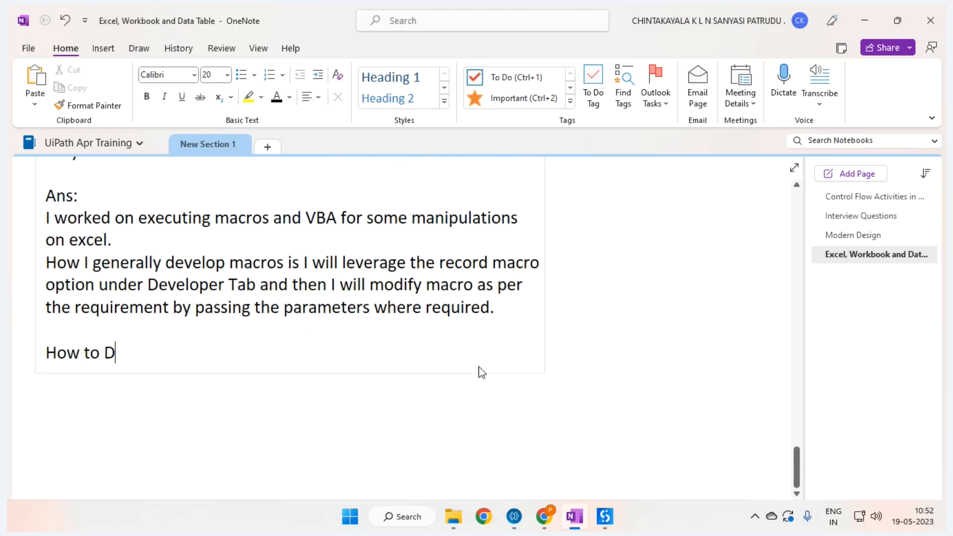
{"action": "type", "text": "evelop macro"}
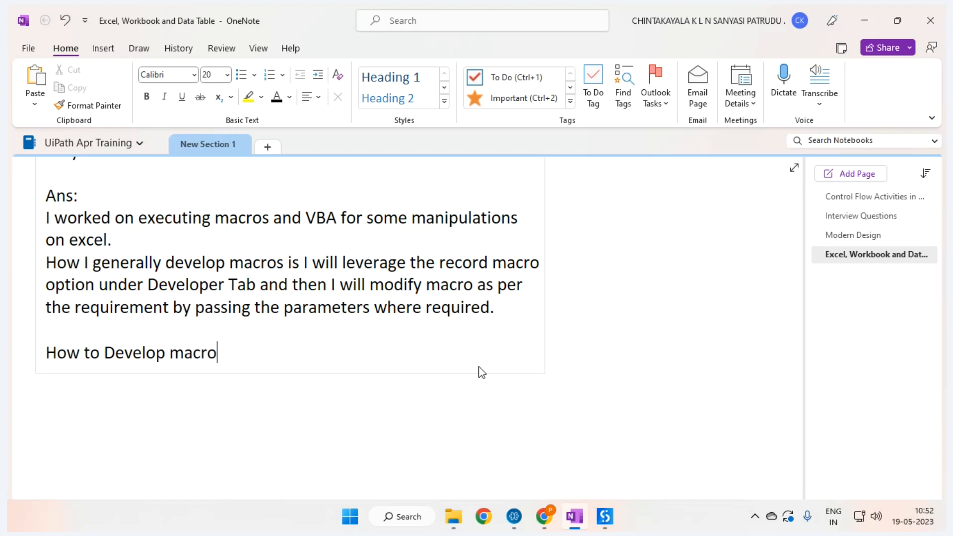
{"action": "type", "text": "s / VBA ->"}
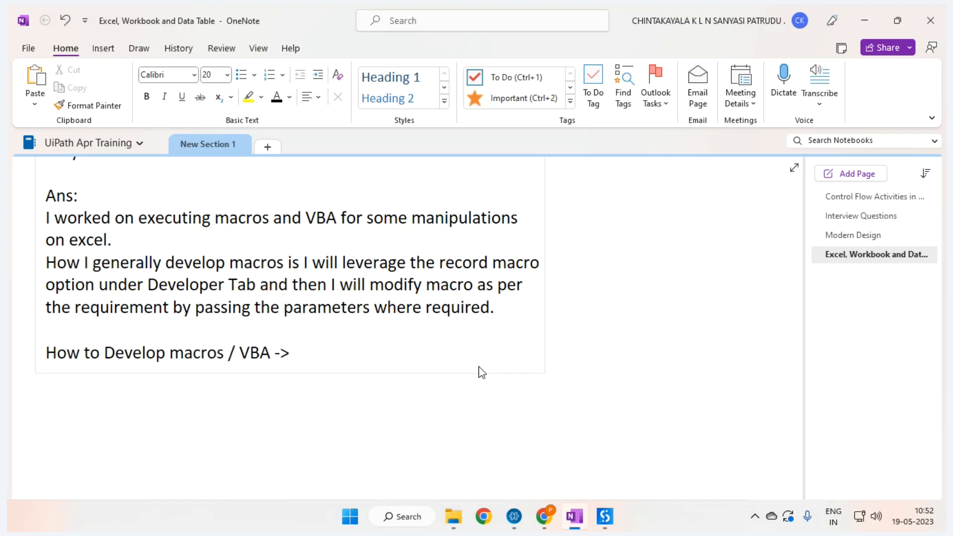
{"action": "type", "text": " Through"}
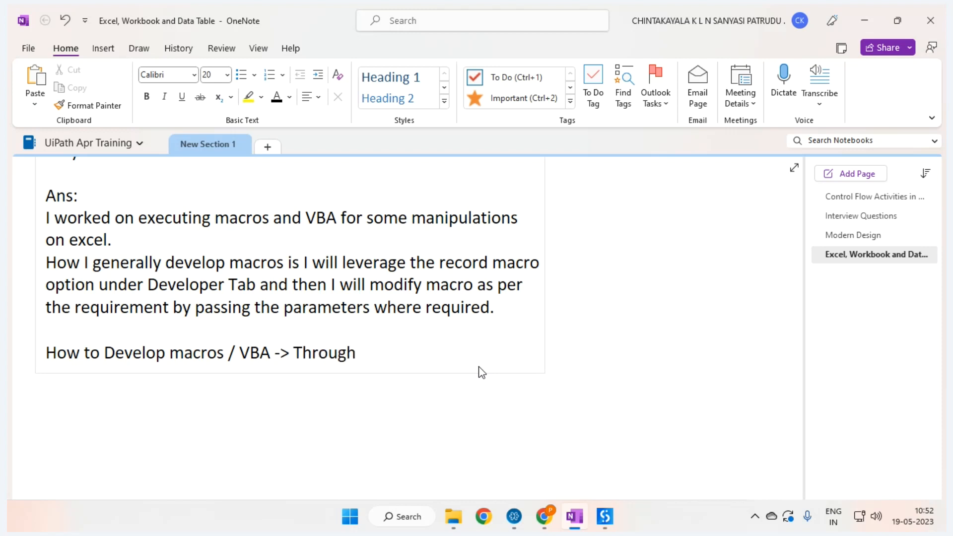
{"action": "type", "text": " Record M<"}
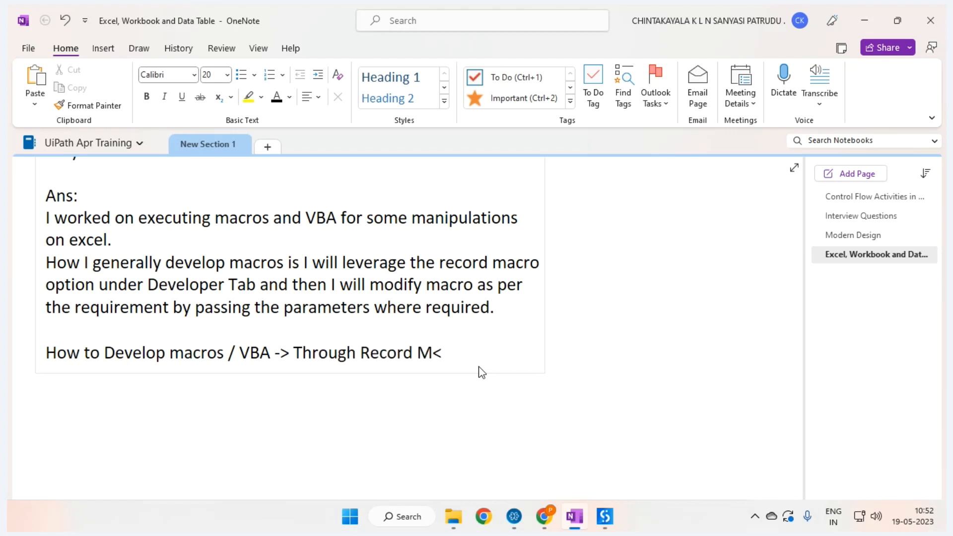
{"action": "key", "text": "BackSpace"}
{"action": "type", "text": "acro Option fr"}
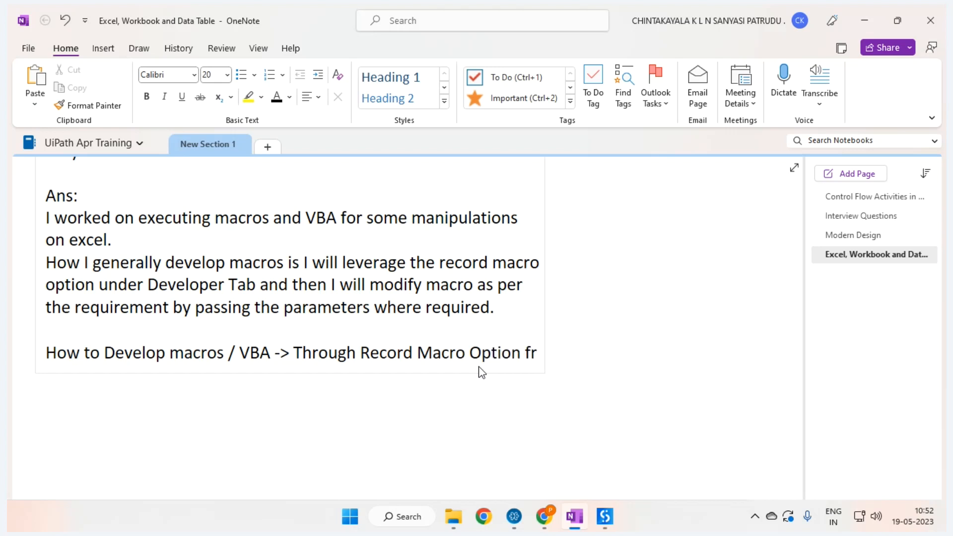
{"action": "type", "text": "om Developer Tab."}
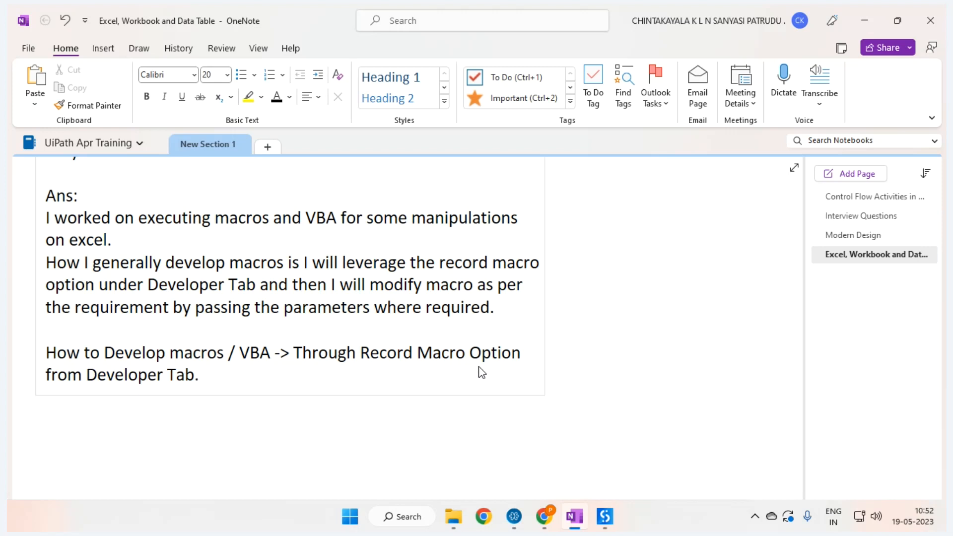
{"action": "key", "text": "Return"}
{"action": "type", "text": "Ho"}
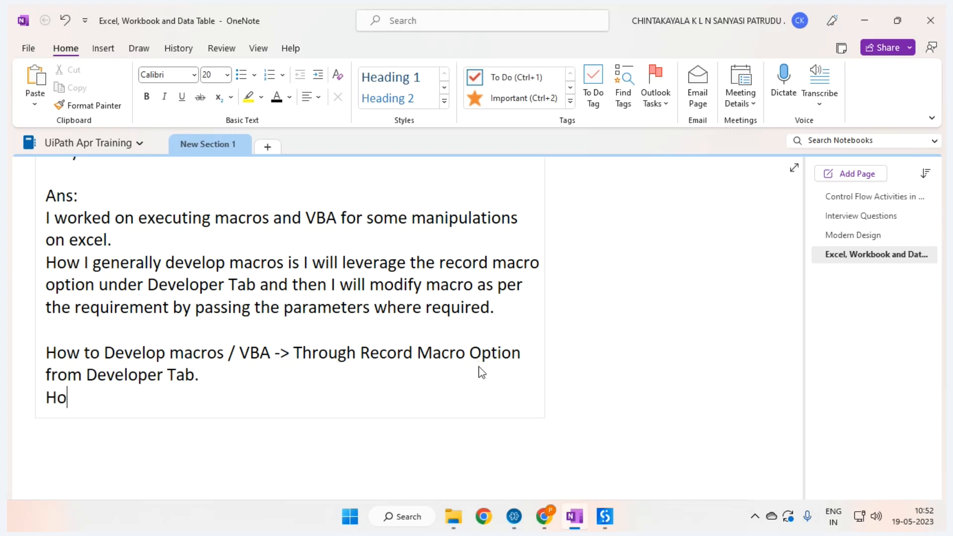
{"action": "type", "text": "w to Exec"}
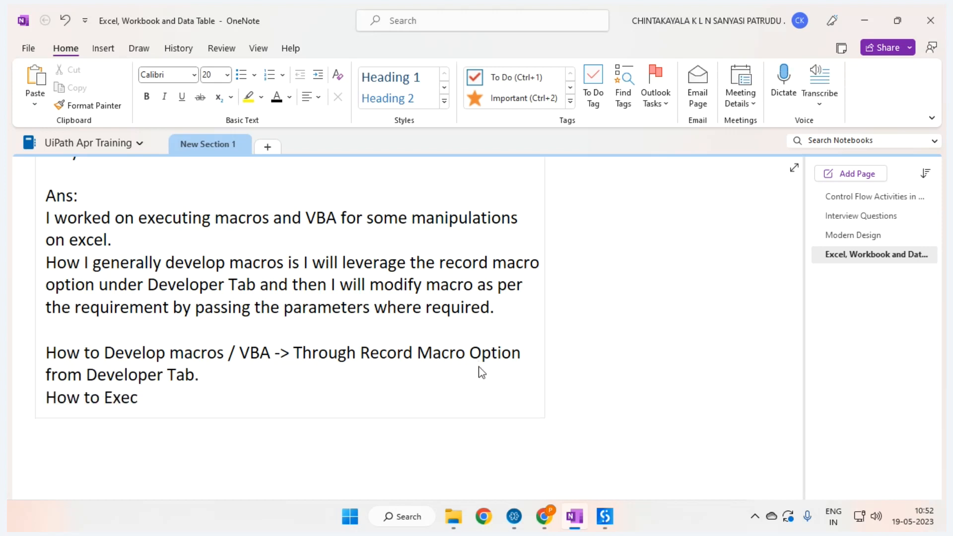
{"action": "type", "text": "ute Macro"}
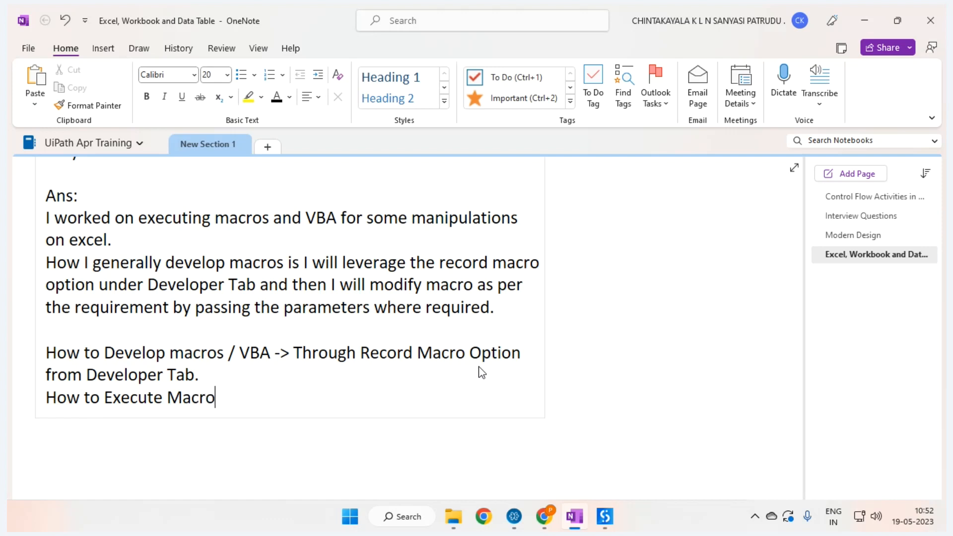
{"action": "type", "text": " with and "}
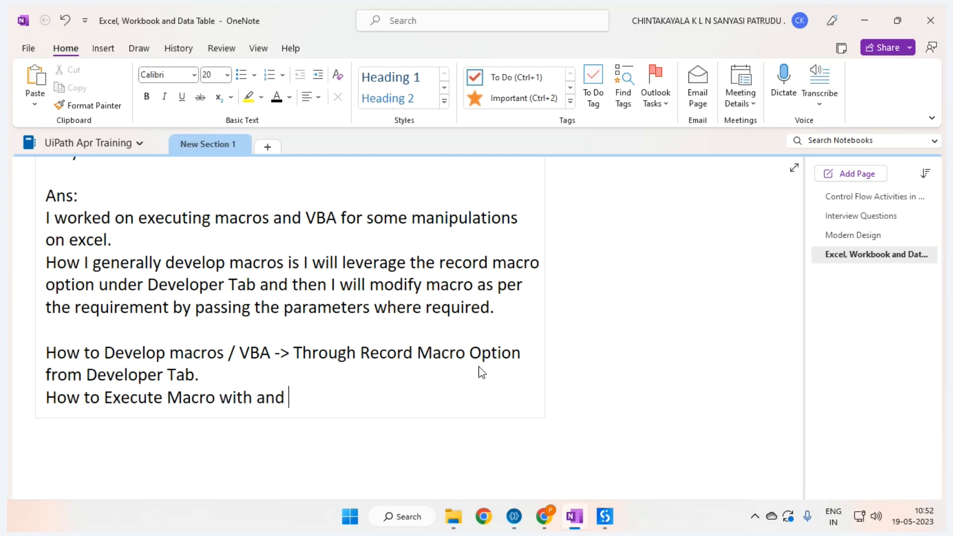
{"action": "type", "text": "with out "}
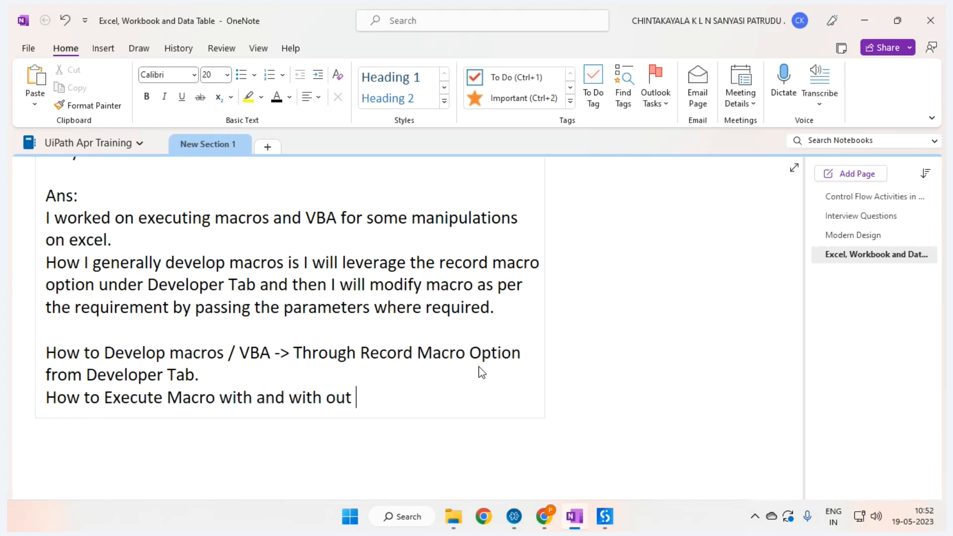
{"action": "type", "text": "param"}
{"action": "key", "text": "Return"}
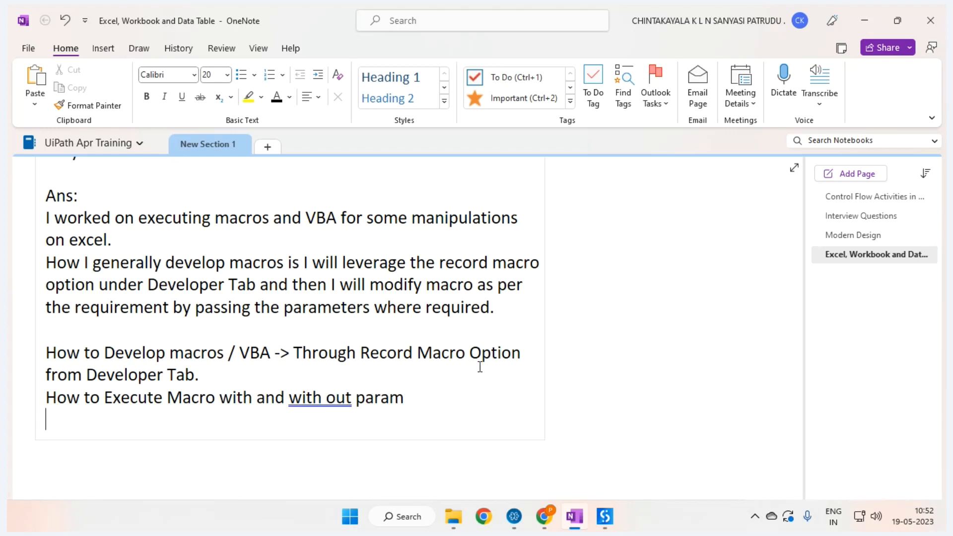
{"action": "type", "text": "How to Invoke VBA"}
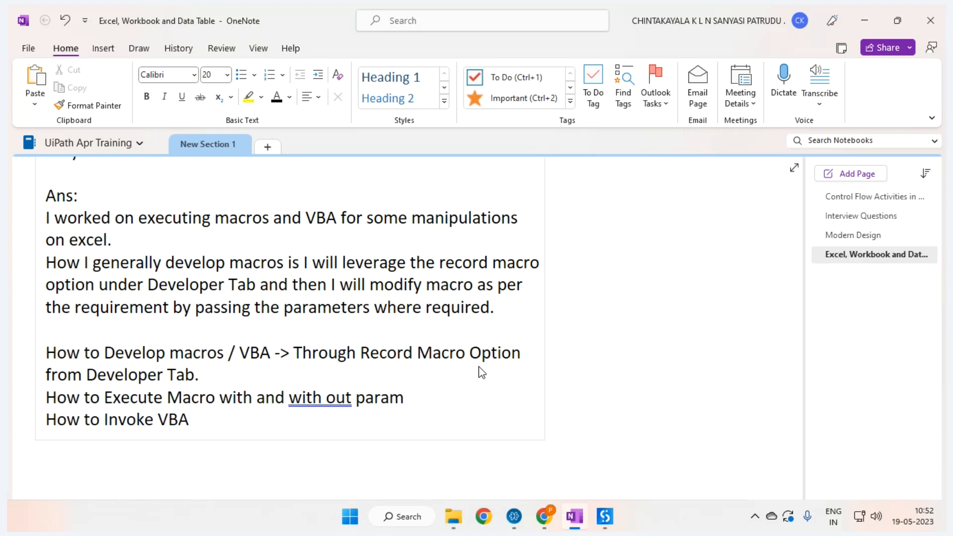
{"action": "type", "text": " with and "}
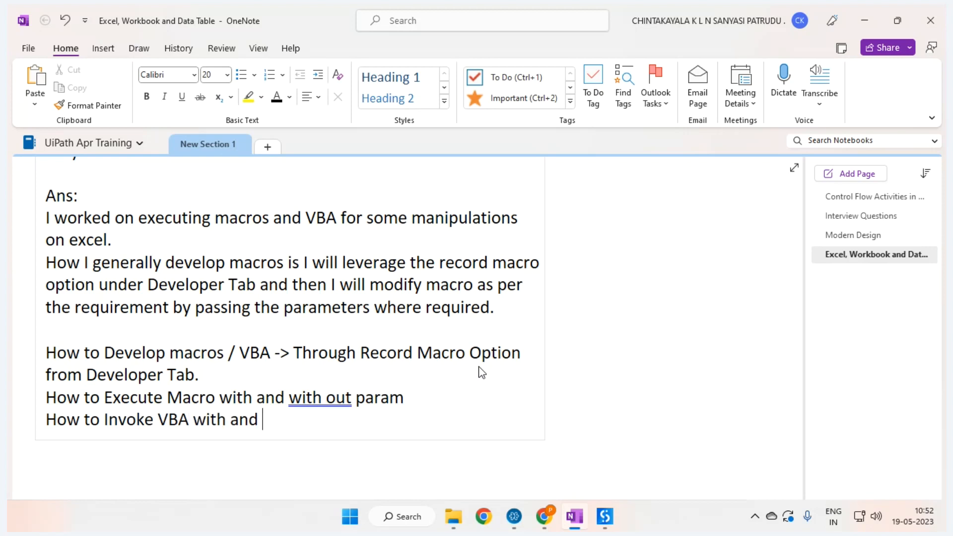
{"action": "type", "text": "withou"}
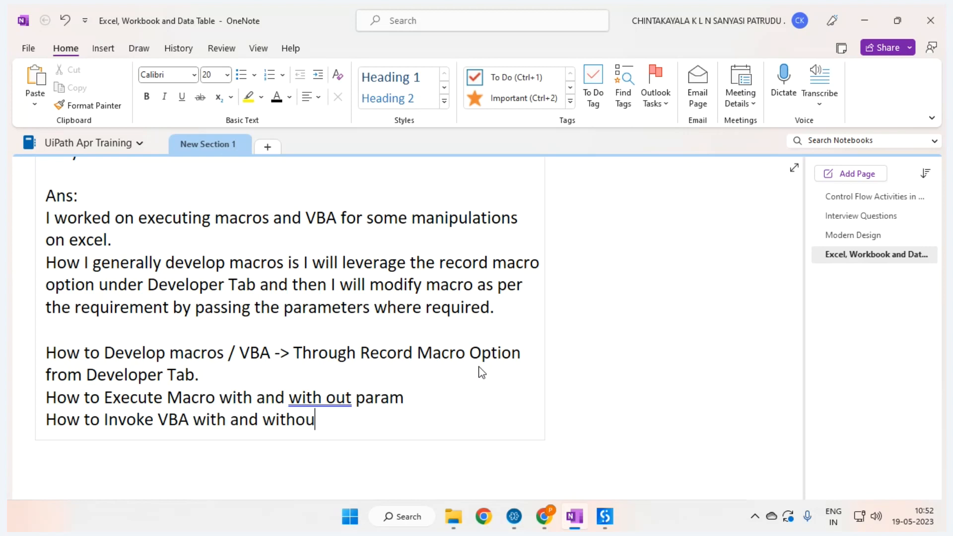